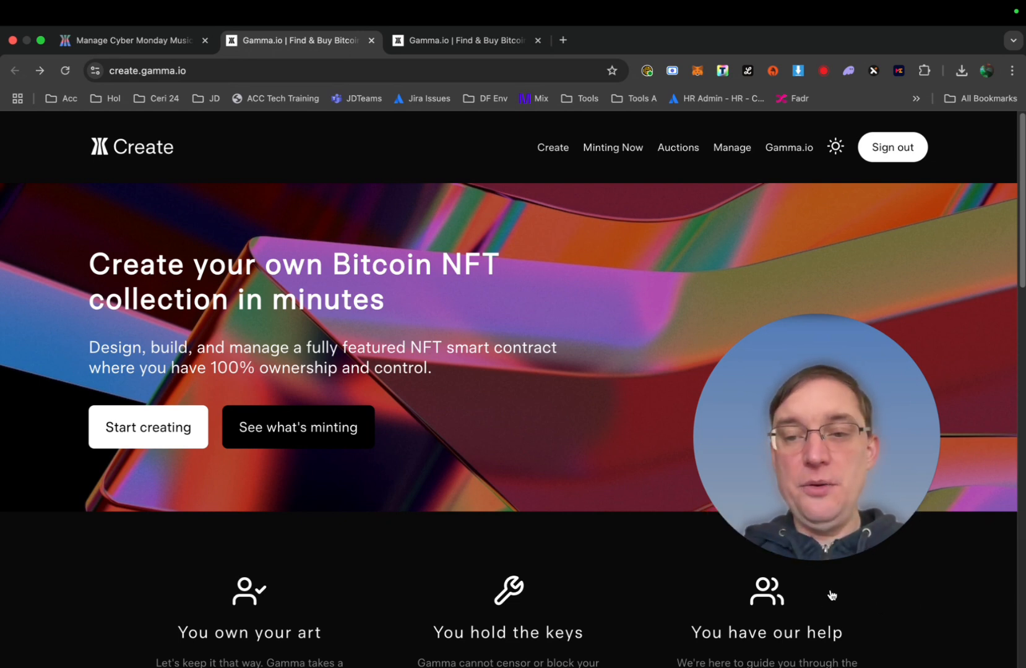
key(ctrl+shift+Tab)
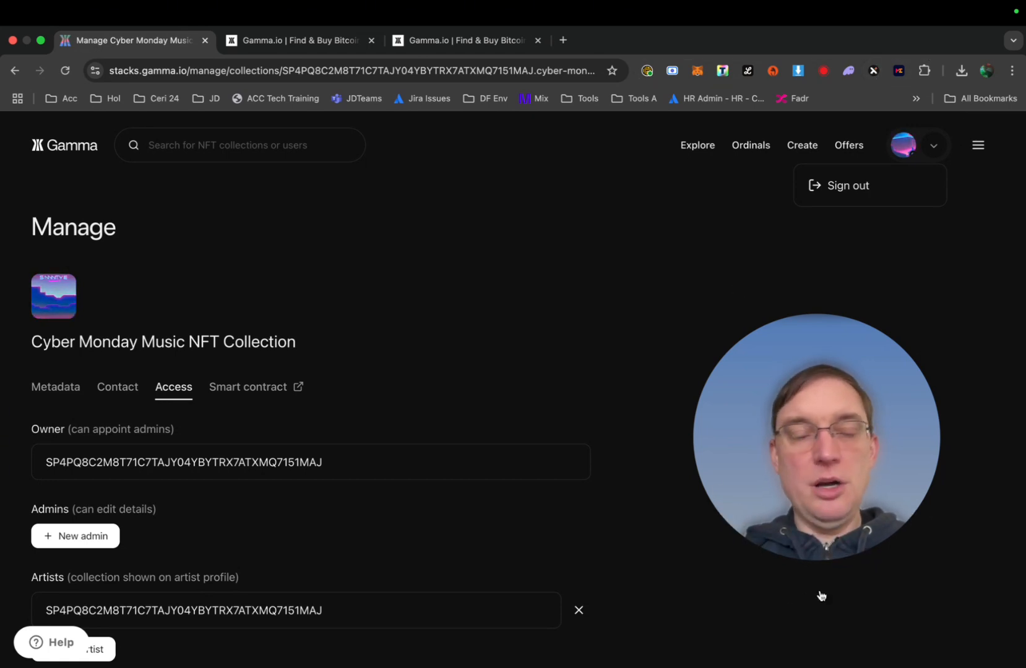
key(ctrl+Tab)
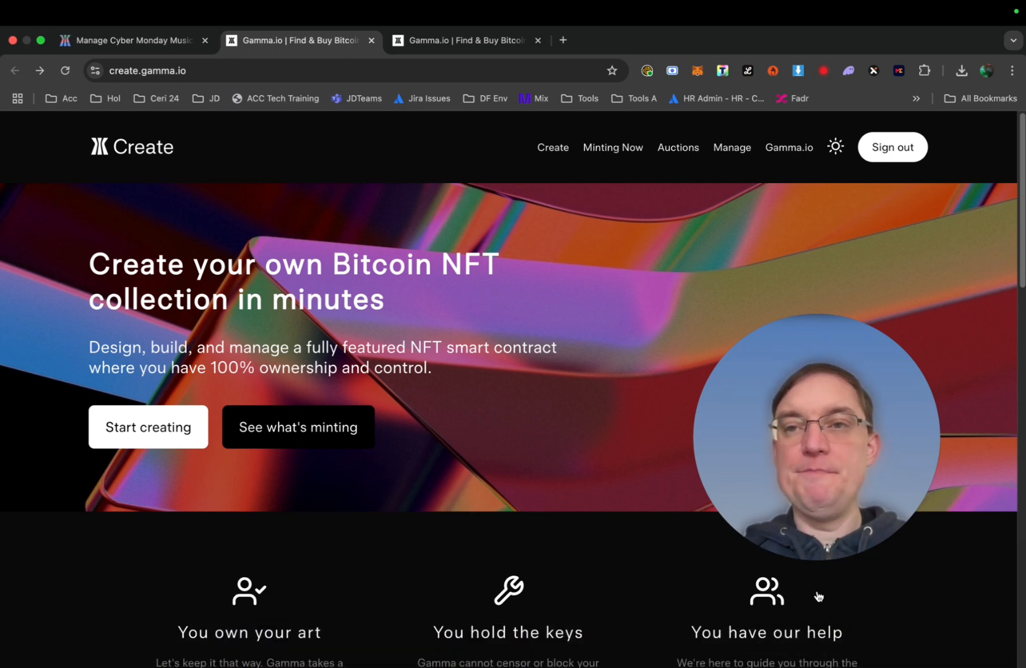
scroll(555, 484, down, 2)
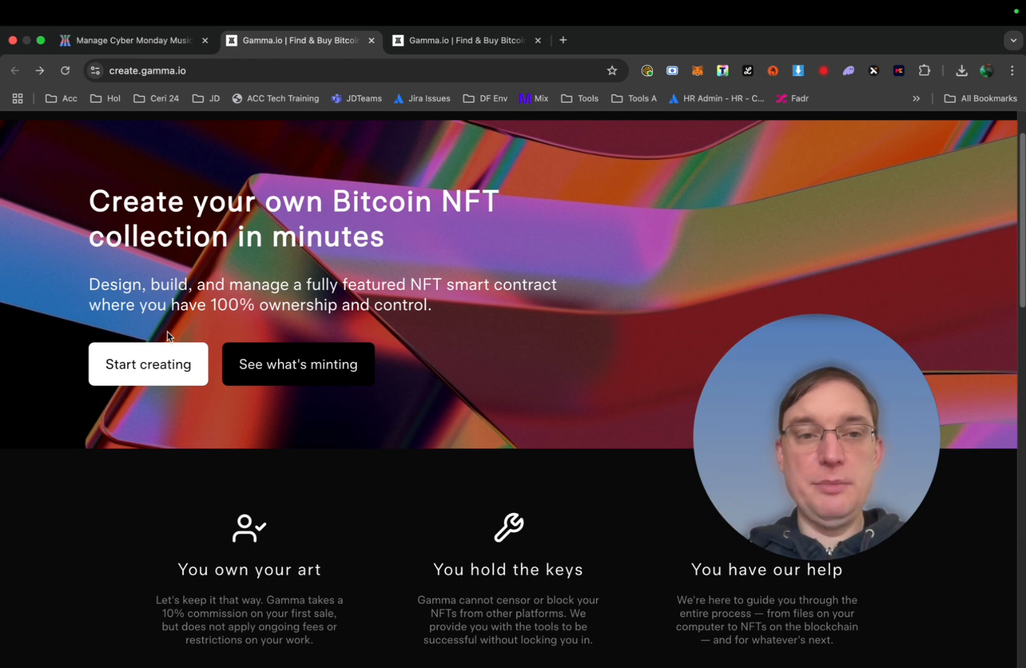
scroll(280, 482, down, 5)
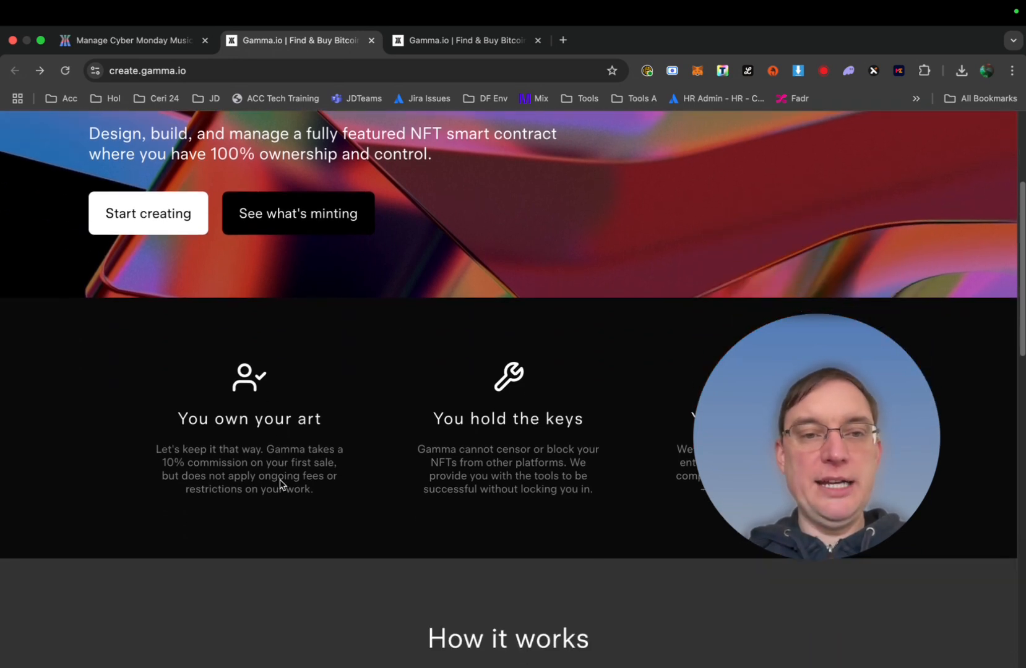
scroll(280, 479, up, 2)
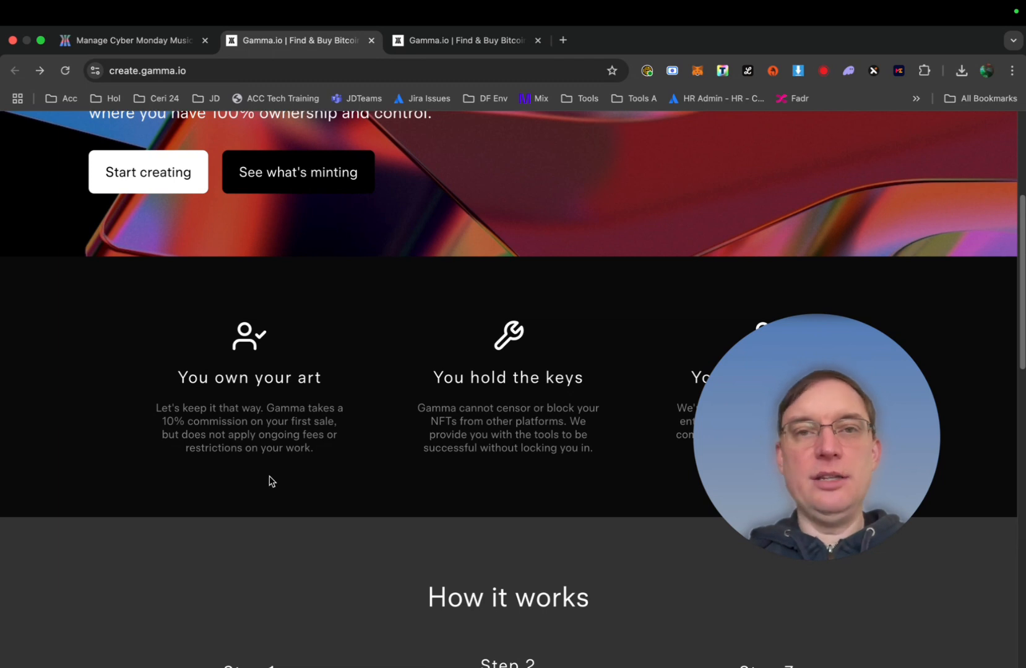
scroll(270, 479, down, 1)
scroll(269, 475, down, 2)
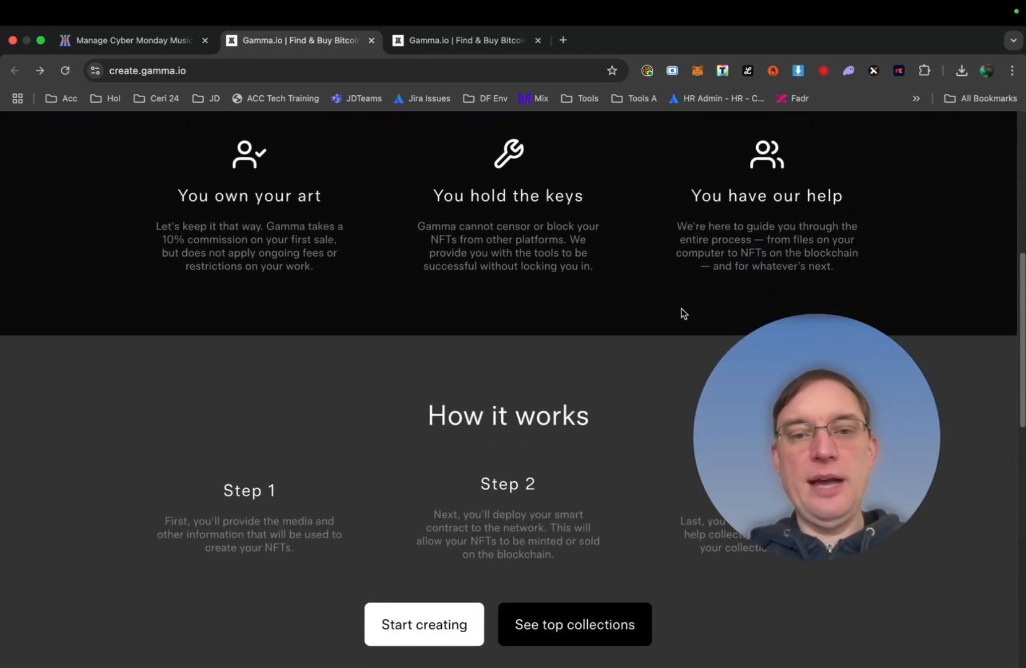
scroll(683, 313, down, 2)
scroll(683, 313, down, 2)
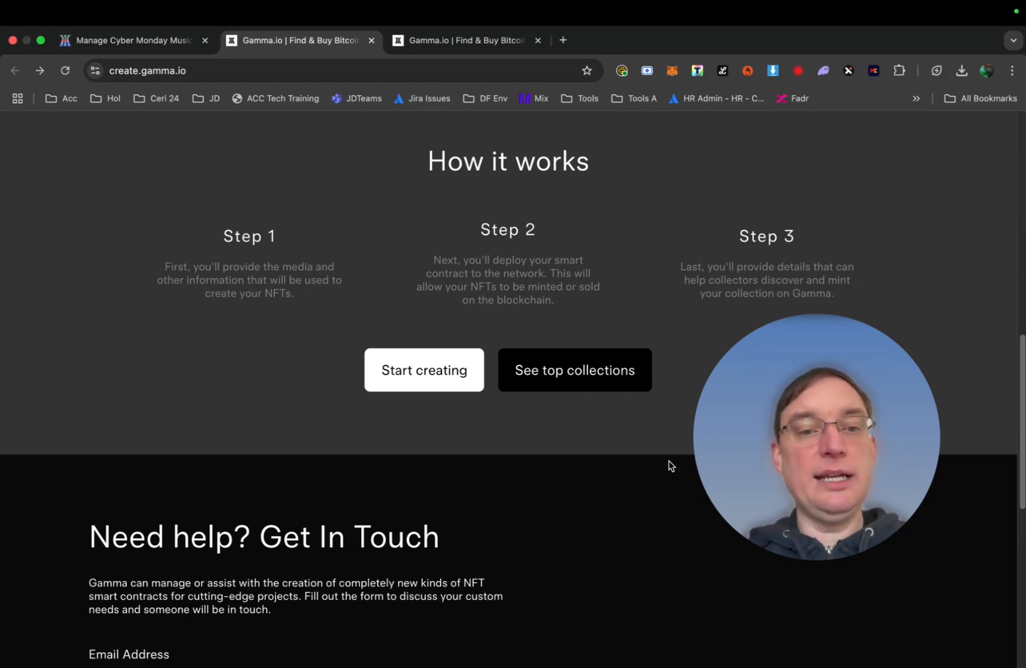
scroll(539, 513, up, 1)
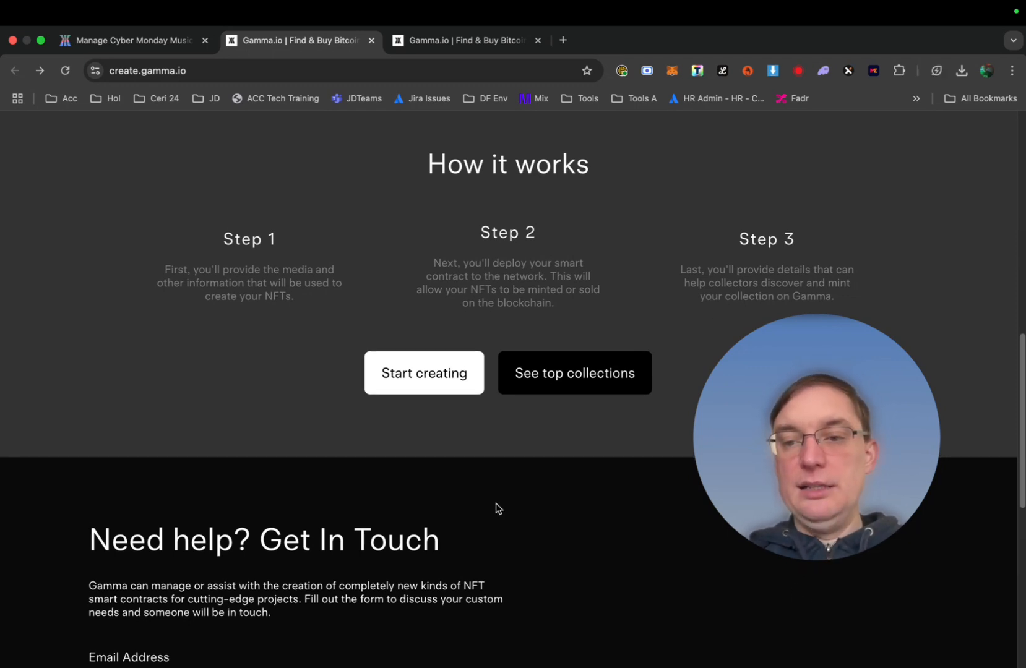
Start creating a collection and read the getting-started guide down to the Ready to go? section
click(430, 374)
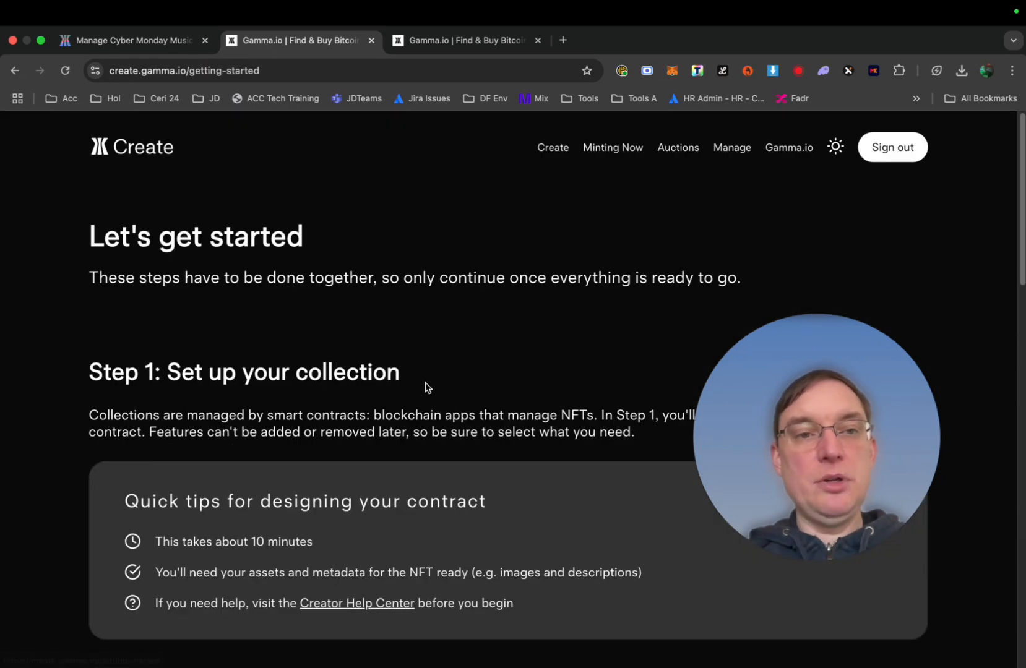
drag(745, 388, 805, 64)
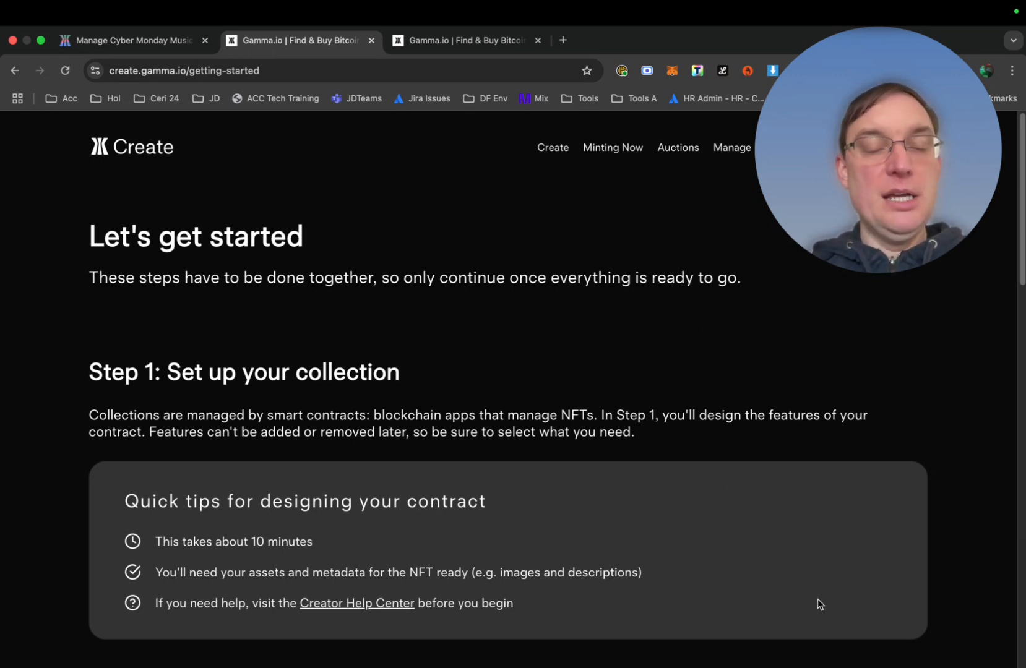
scroll(751, 445, down, 3)
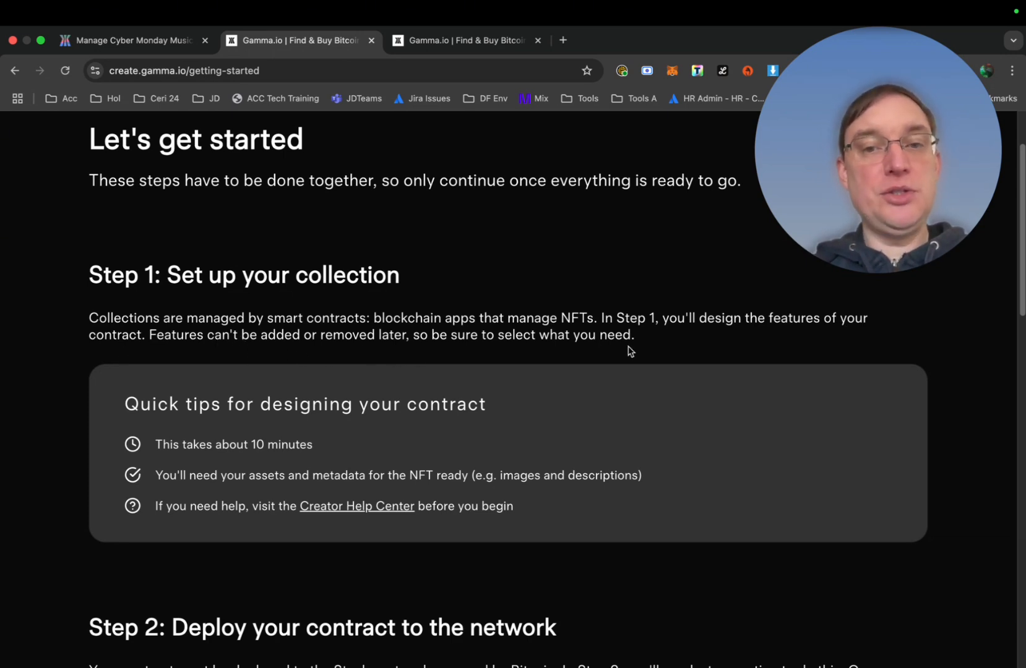
scroll(639, 353, down, 5)
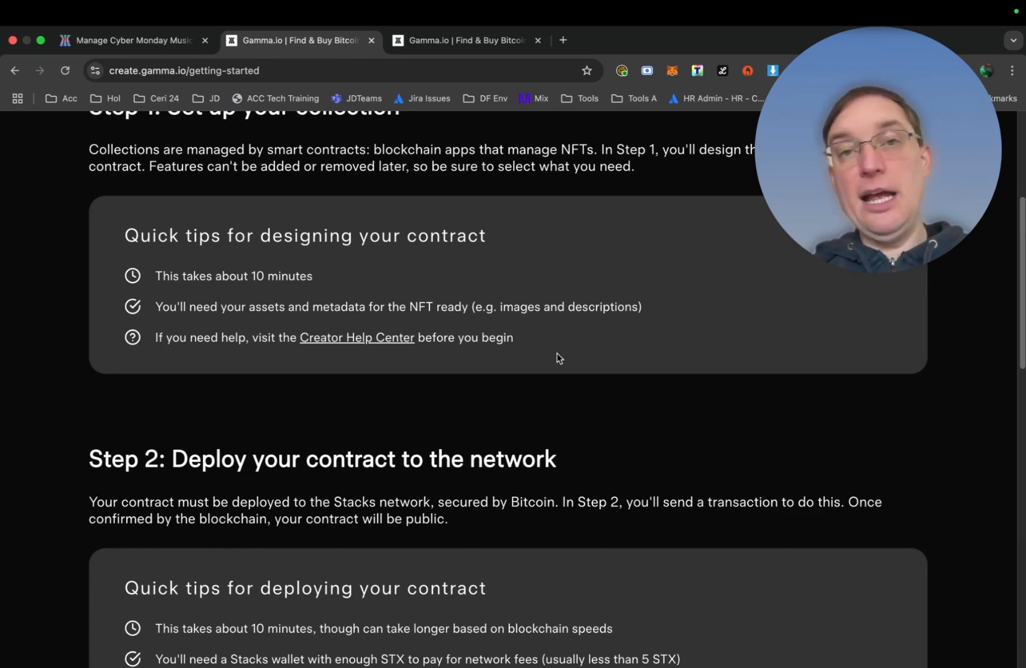
scroll(559, 358, down, 4)
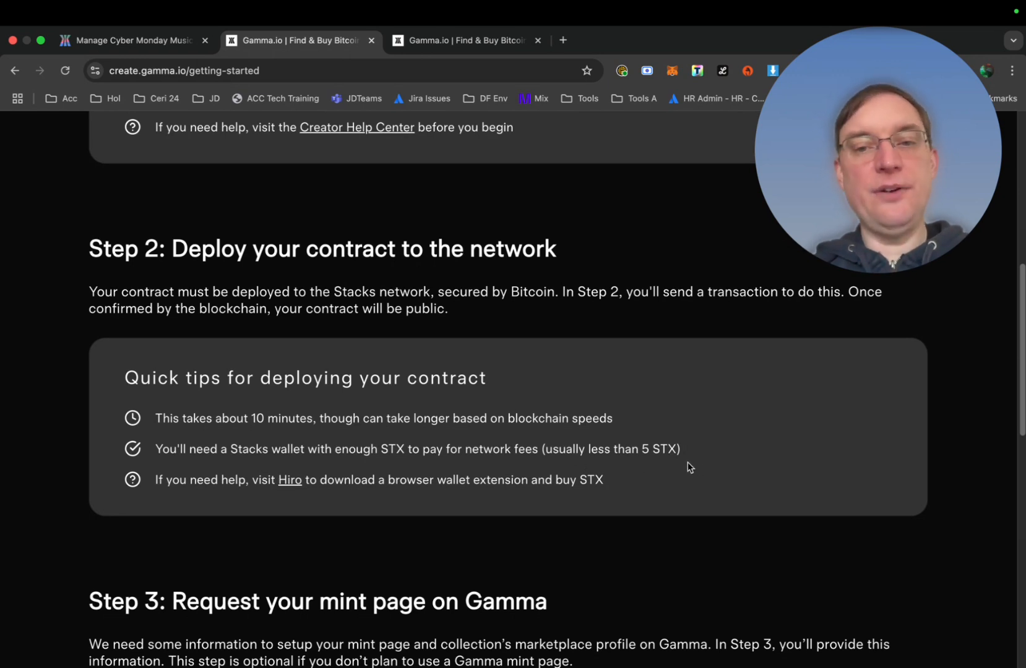
scroll(413, 530, down, 3)
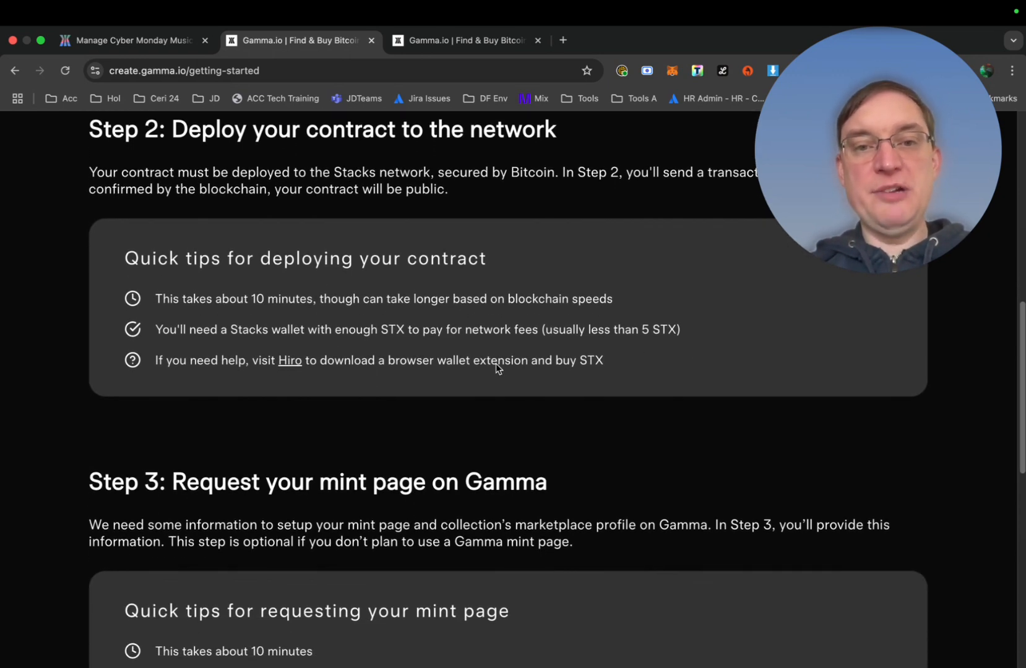
scroll(582, 415, down, 5)
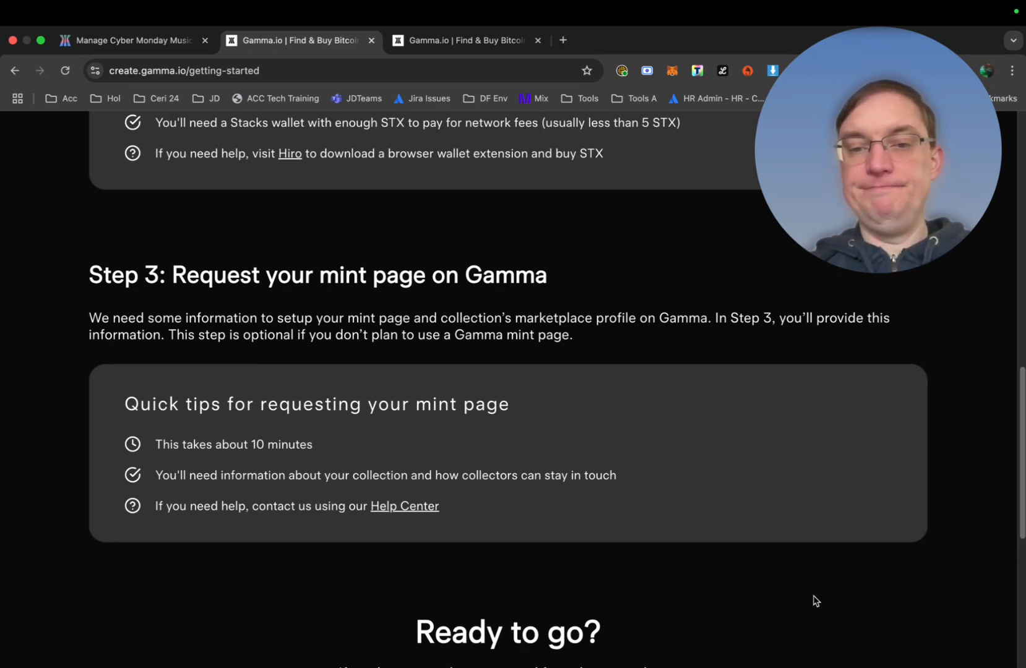
scroll(814, 602, down, 5)
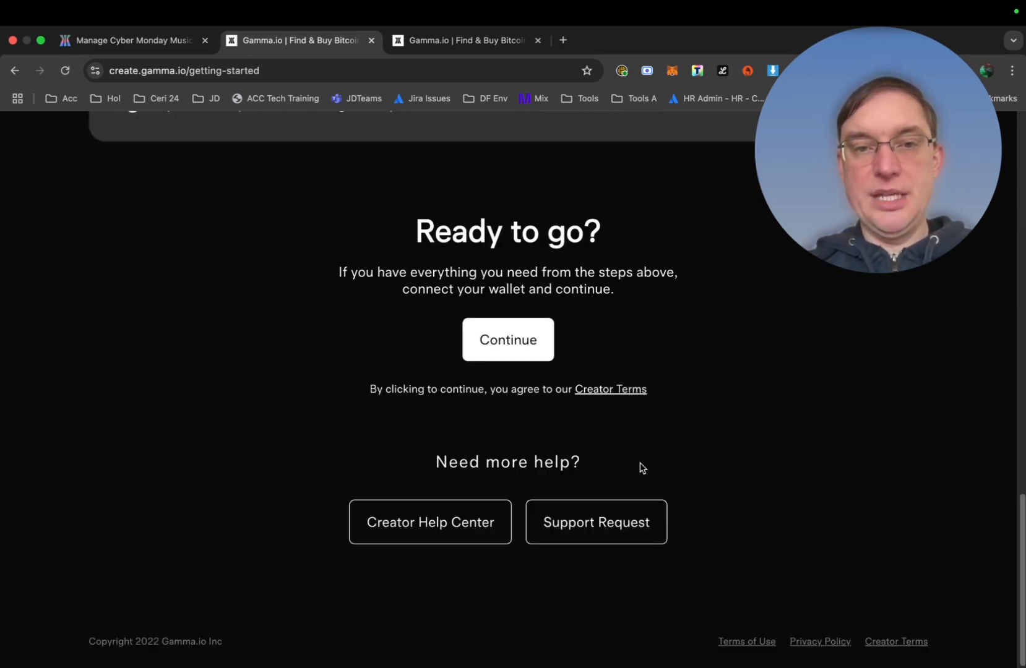
Continue to contract-type selection, briefly viewing and closing the single ordinal inscription page
click(505, 347)
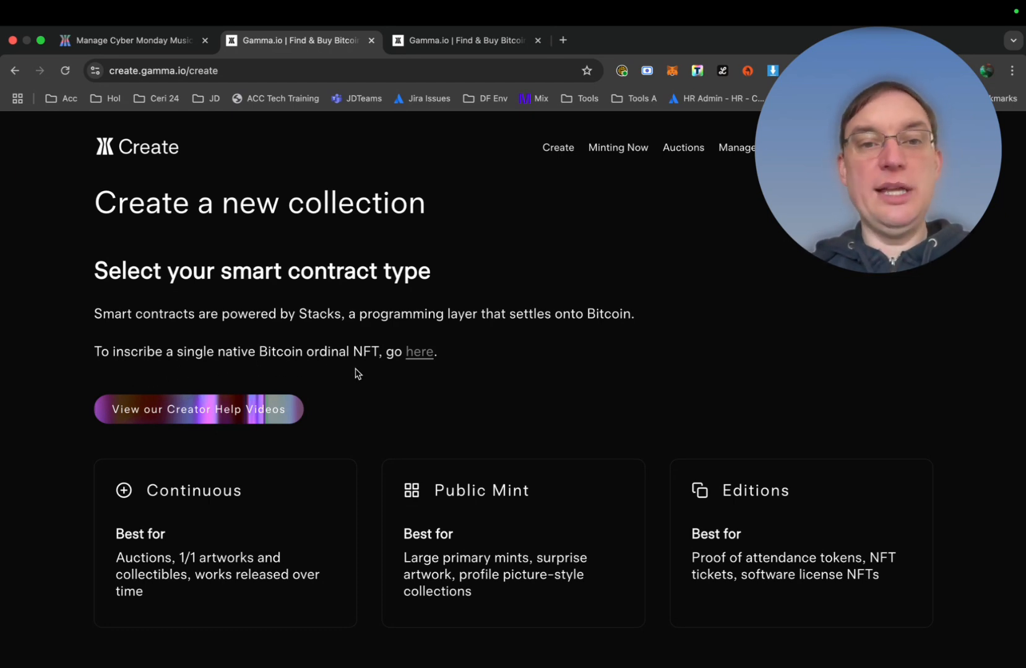
click(418, 359)
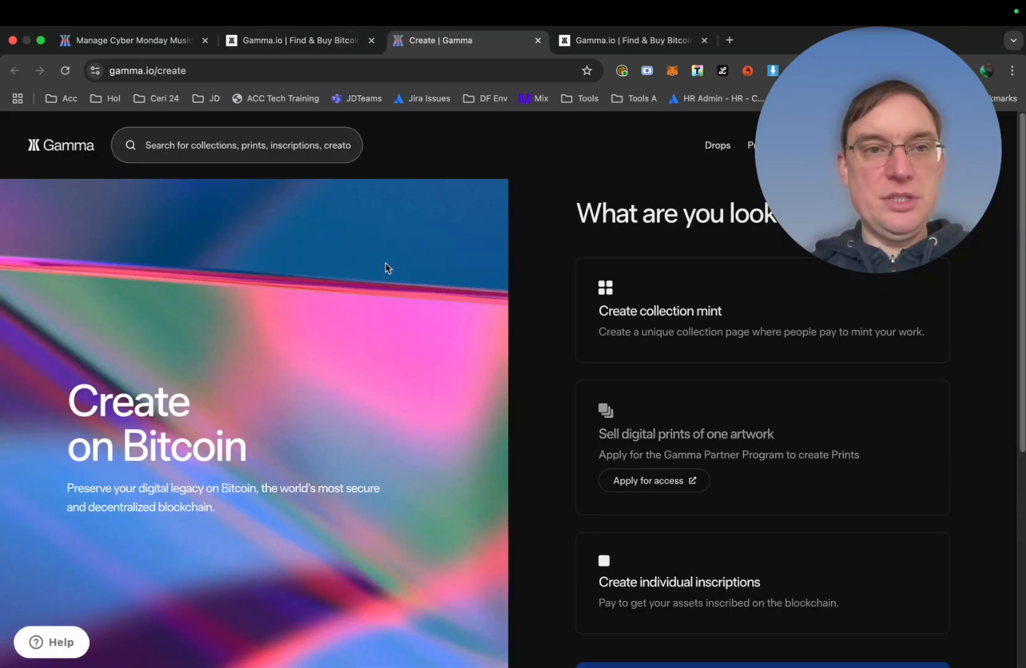
click(538, 40)
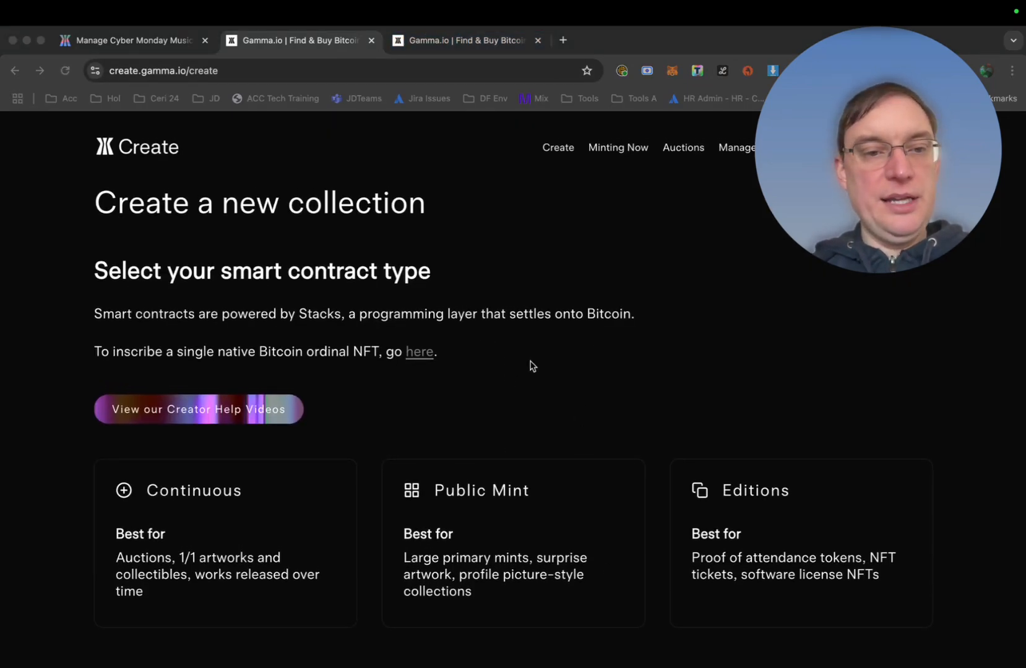
click(374, 417)
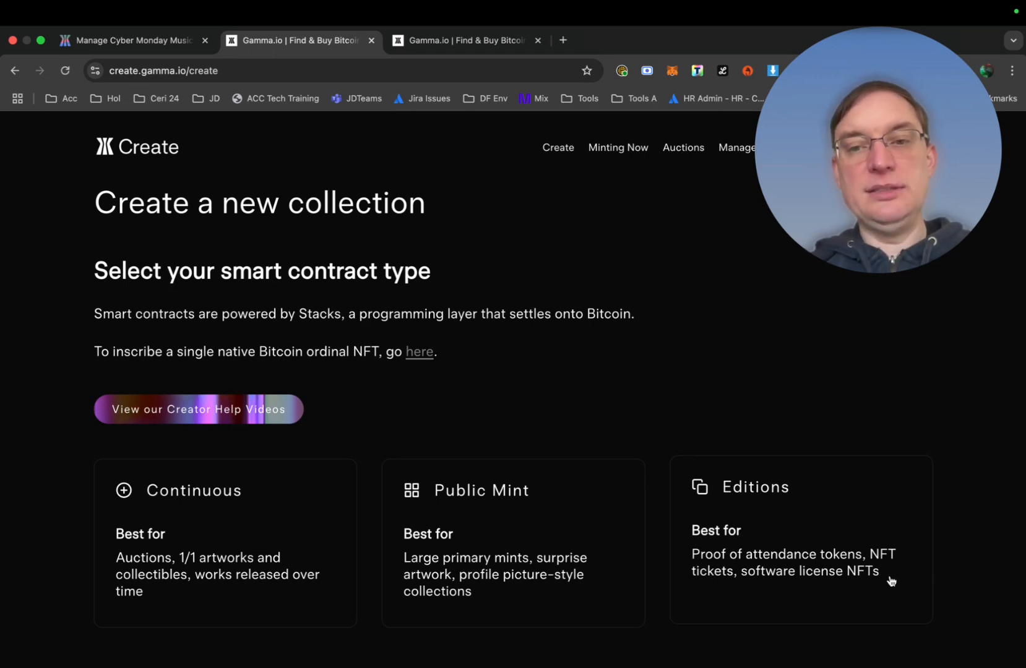
Select the Continuous contract type and read its How it works and Important mentions notes
click(195, 497)
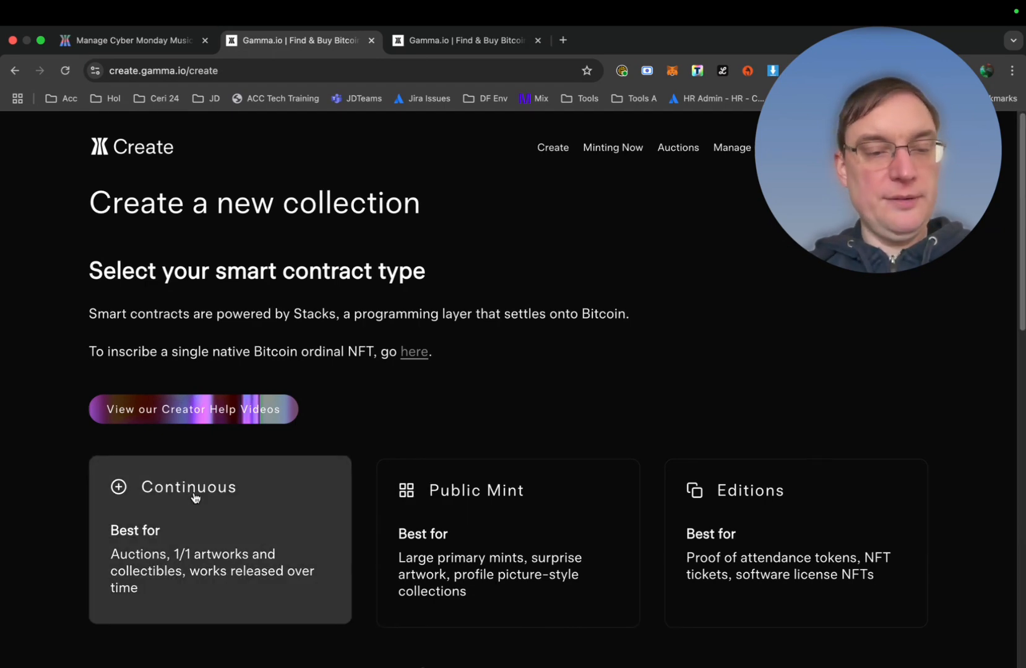
scroll(334, 527, down, 2)
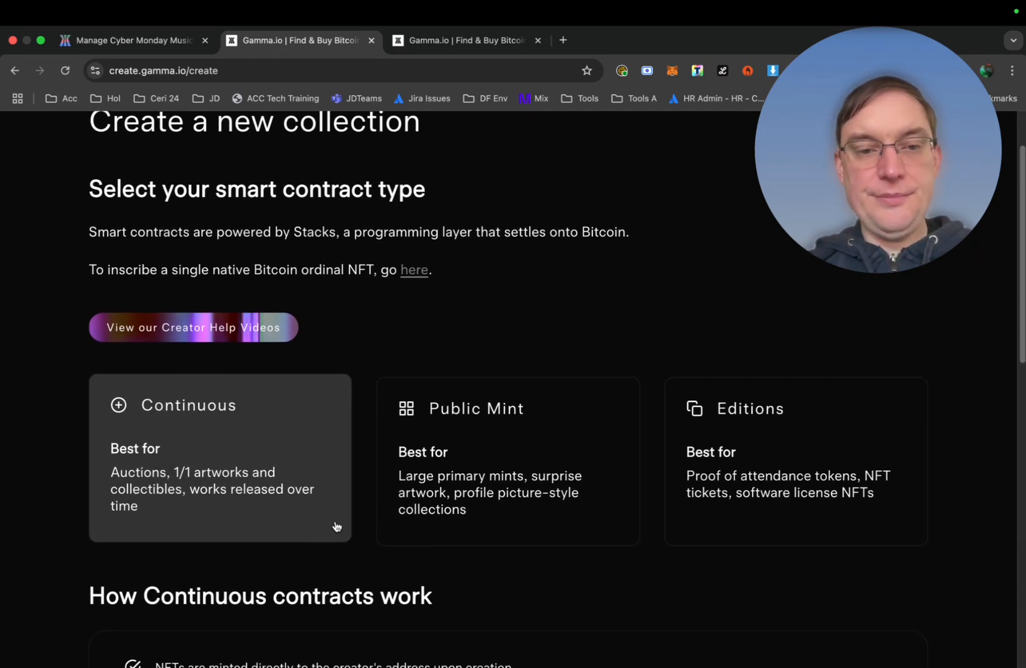
scroll(334, 526, down, 4)
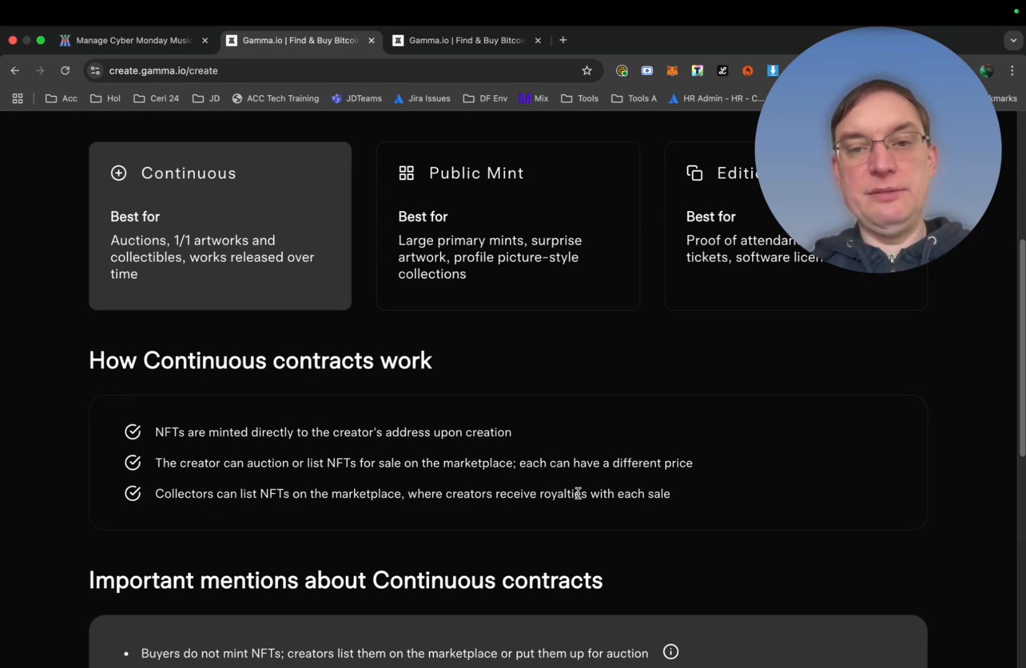
scroll(637, 521, down, 1)
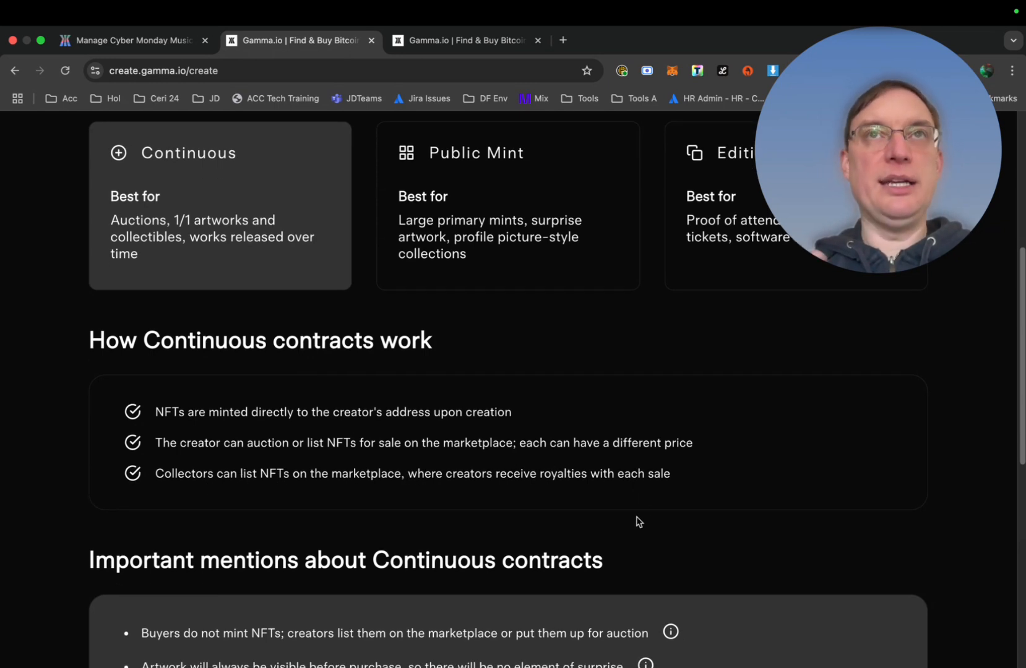
scroll(638, 522, down, 6)
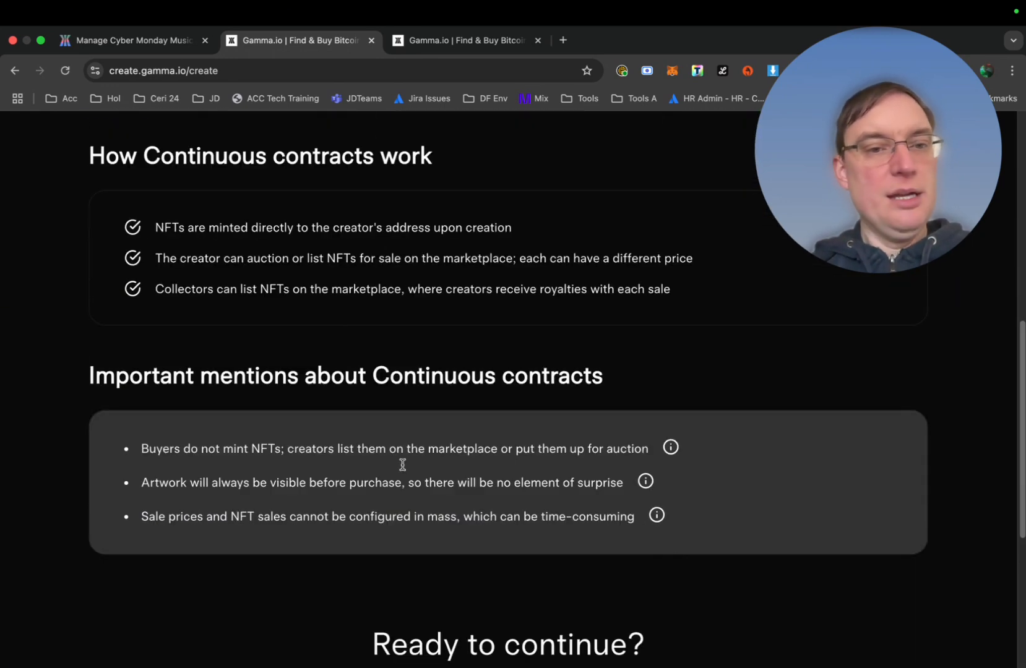
scroll(174, 406, up, 2)
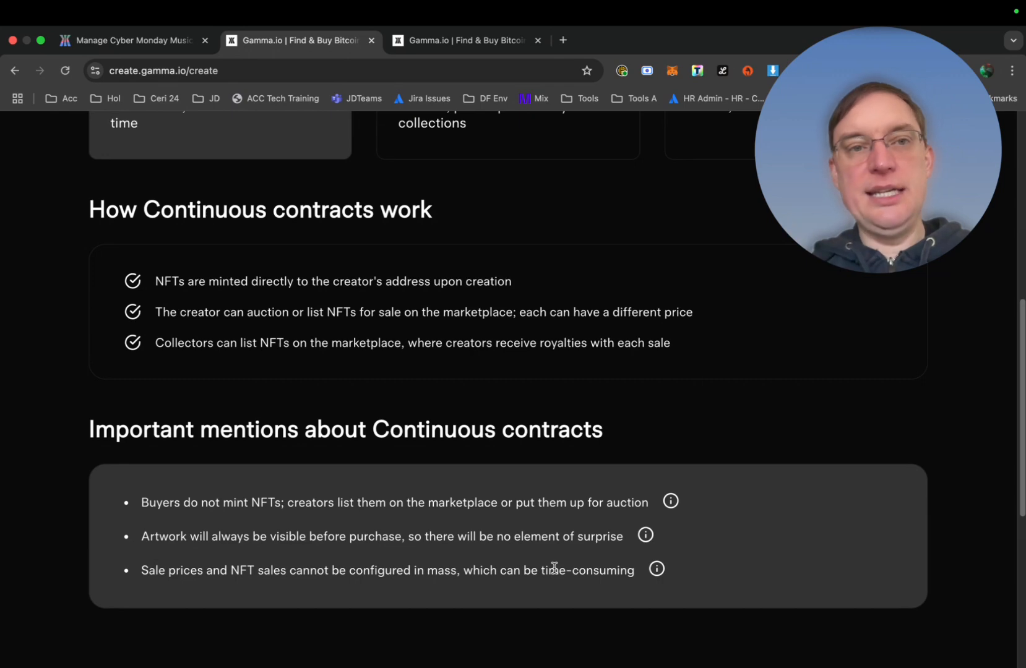
scroll(401, 415, up, 5)
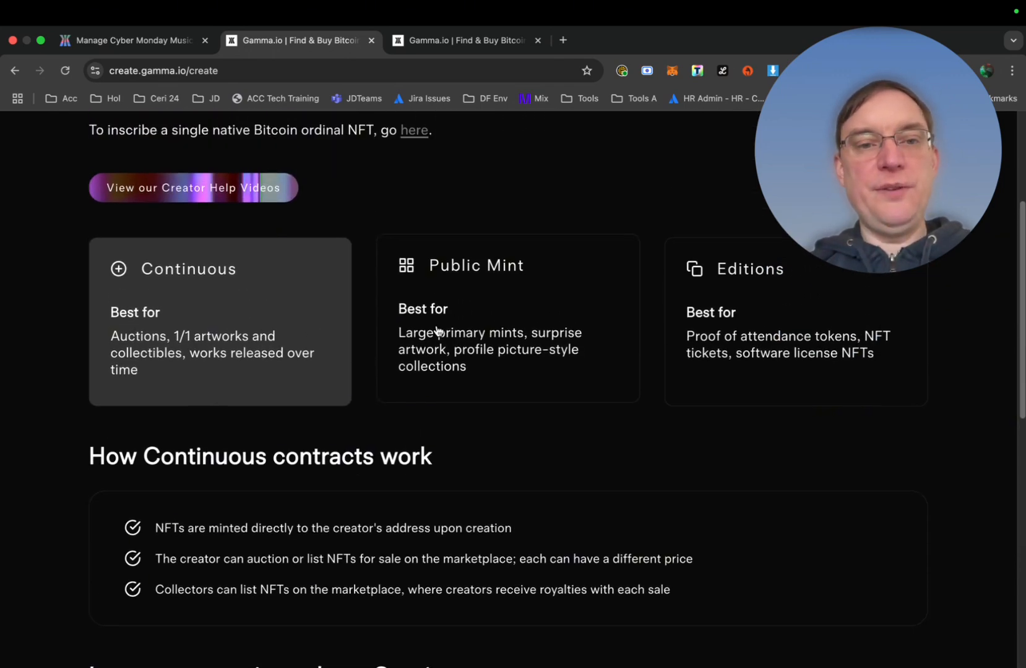
click(437, 331)
scroll(441, 433, down, 3)
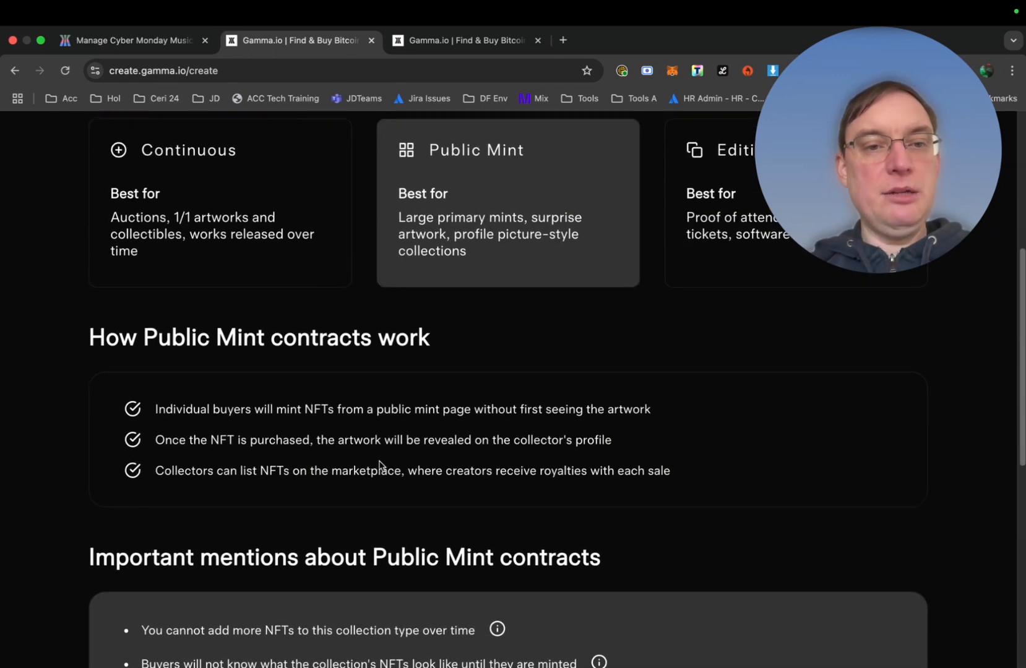
scroll(340, 461, up, 2)
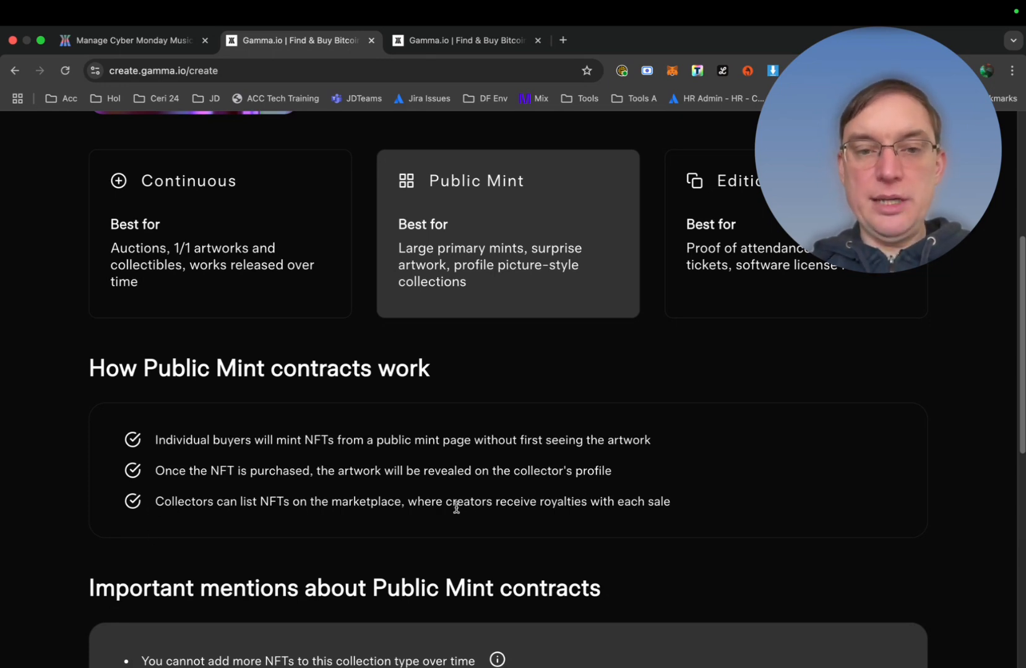
scroll(681, 516, down, 5)
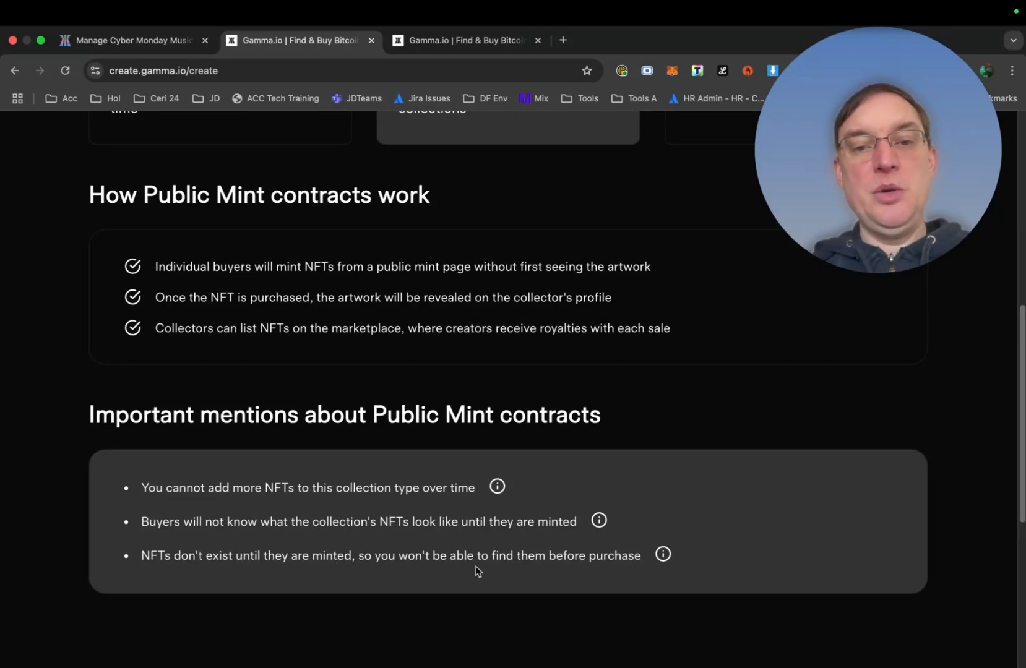
scroll(609, 565, up, 4)
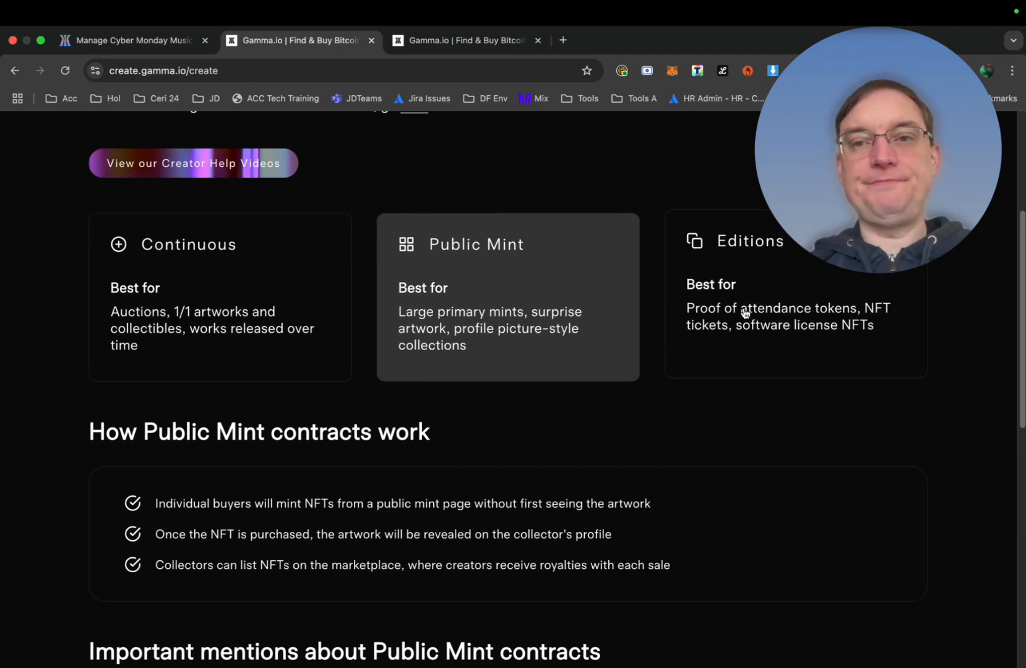
Select the Editions contract type and read how Editions contracts work
click(744, 312)
scroll(495, 520, down, 2)
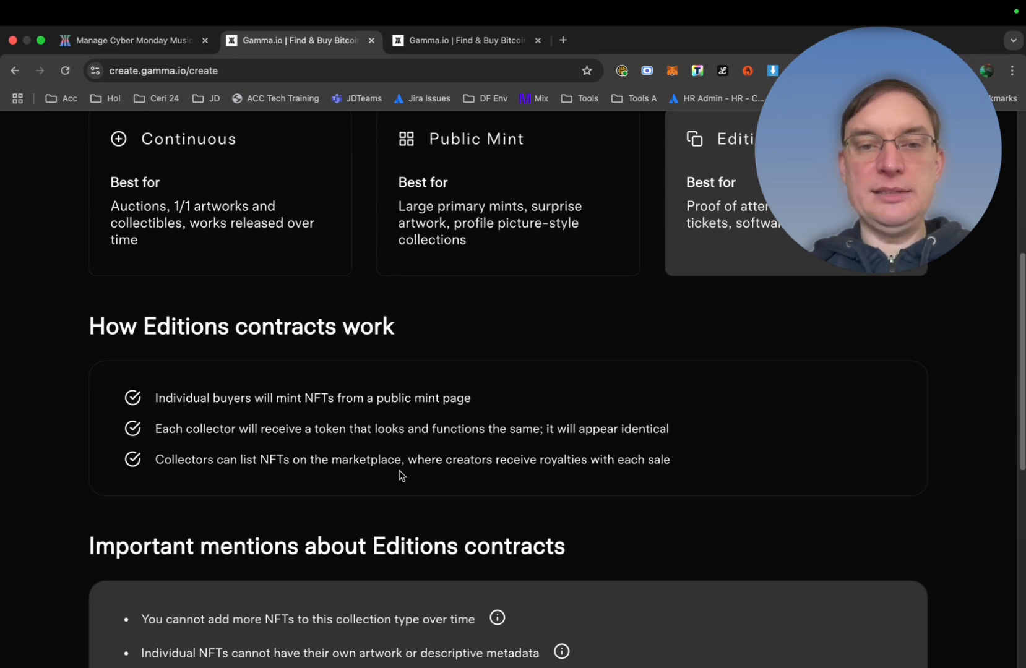
scroll(659, 477, down, 2)
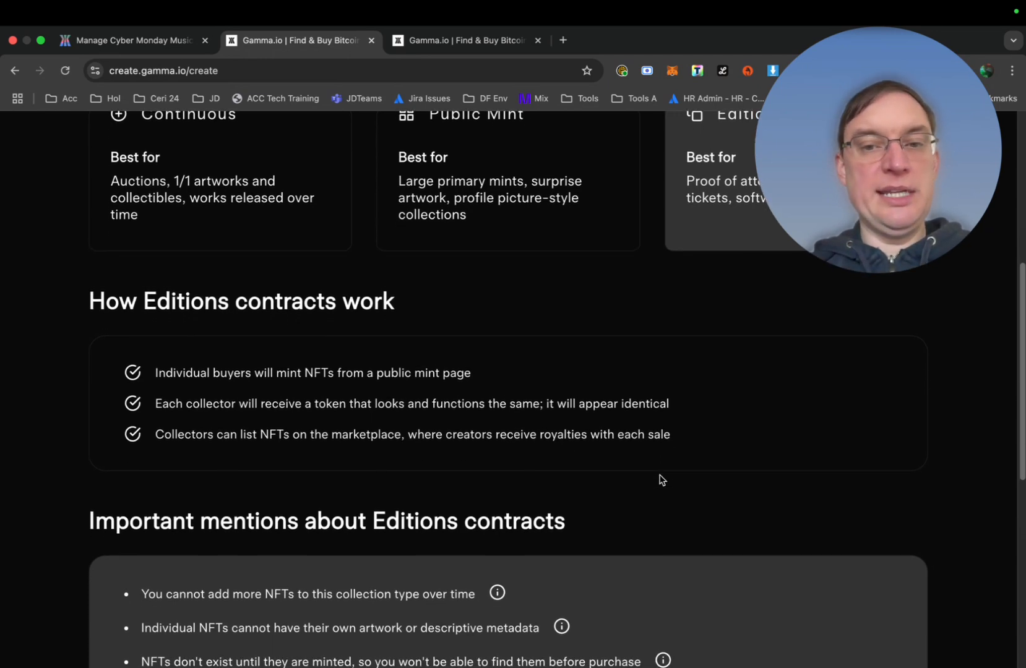
scroll(660, 479, down, 3)
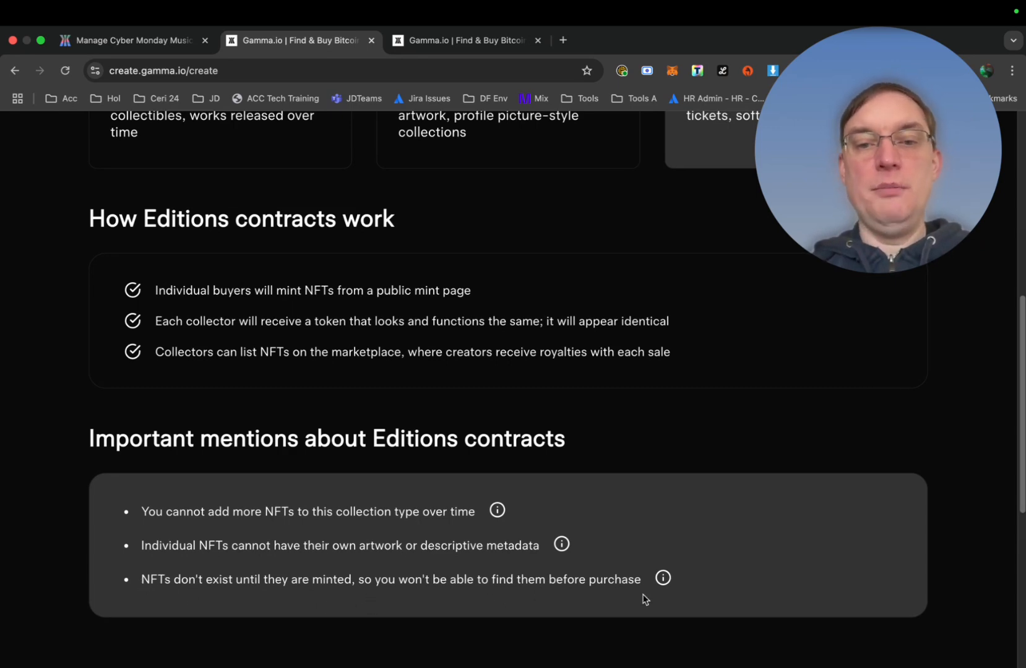
scroll(644, 598, up, 8)
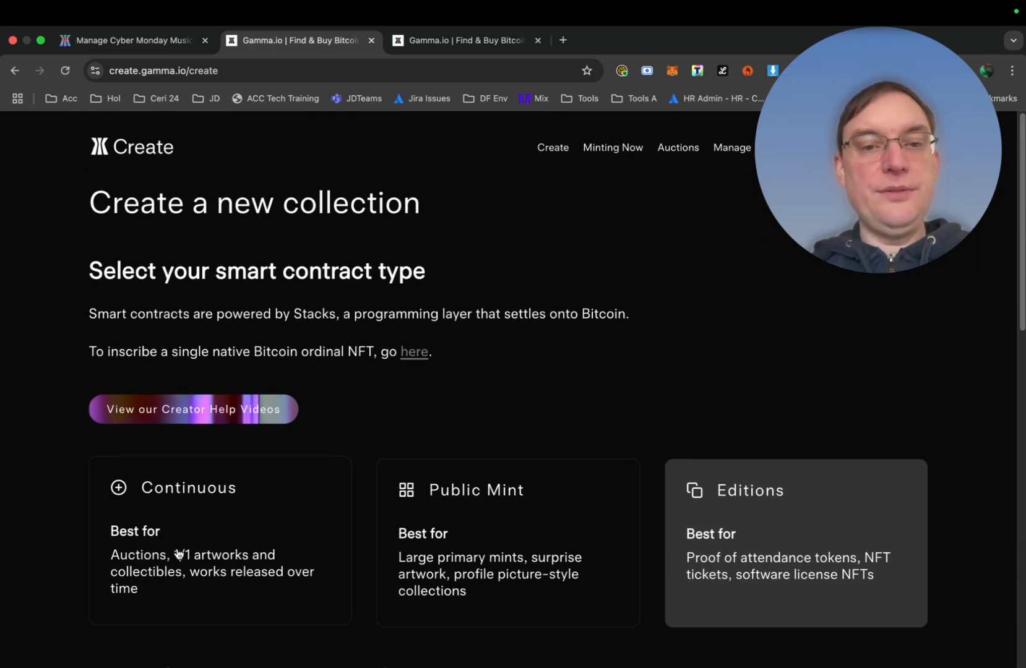
Reselect the Continuous contract type and continue to the collection form
click(178, 554)
scroll(357, 453, down, 3)
scroll(359, 455, down, 8)
scroll(357, 451, up, 1)
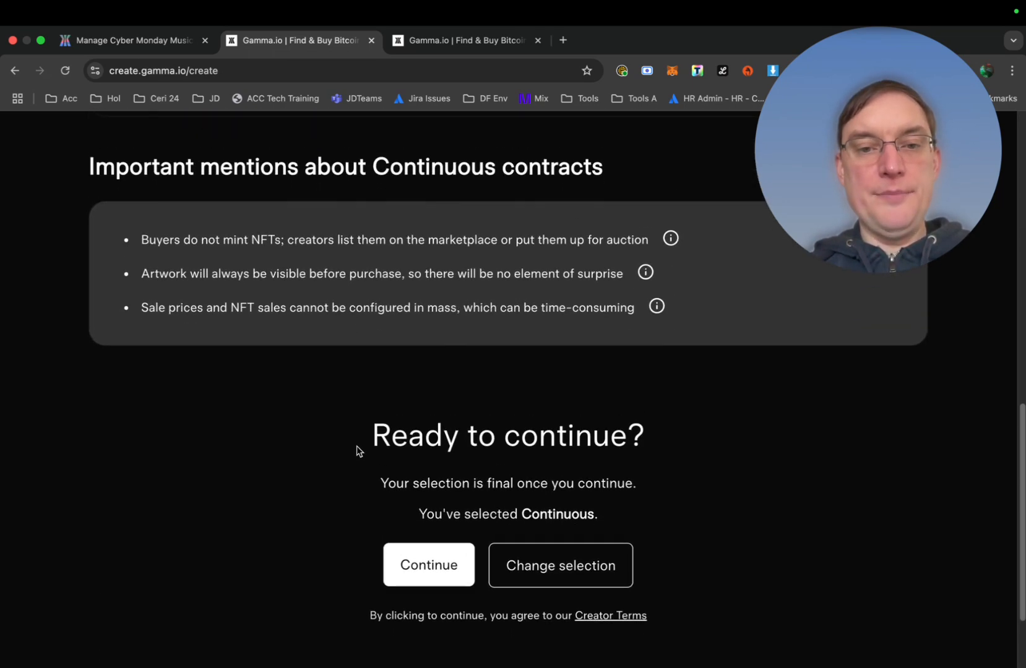
click(421, 568)
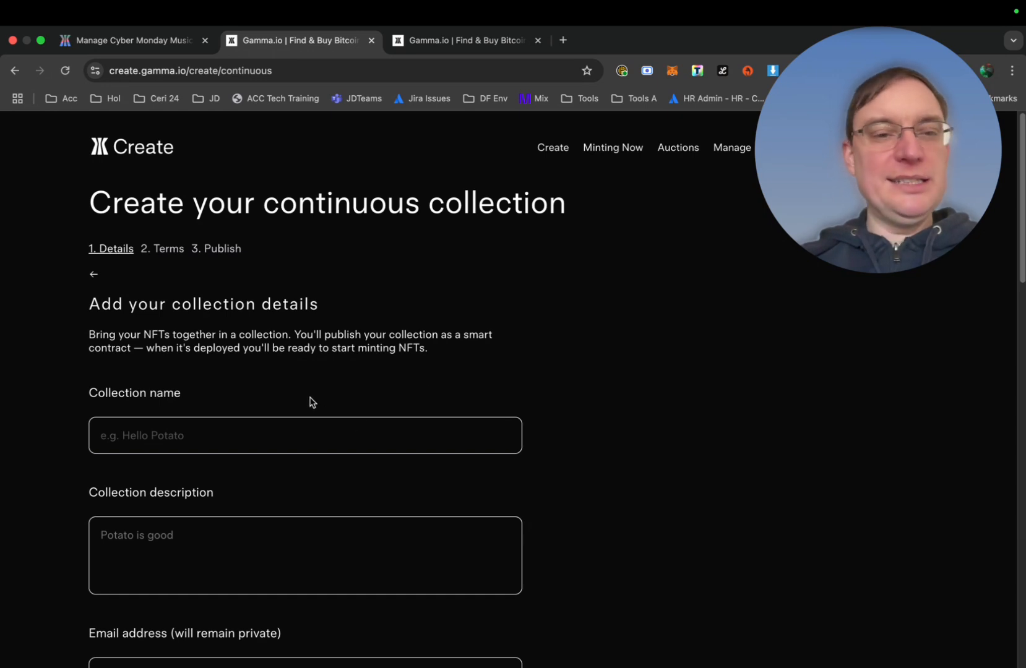
Name the collection 'Cyber Monday Art Pieces' with description 'Art Pieces by Cyber Monday'
click(263, 435)
text(Cybern)
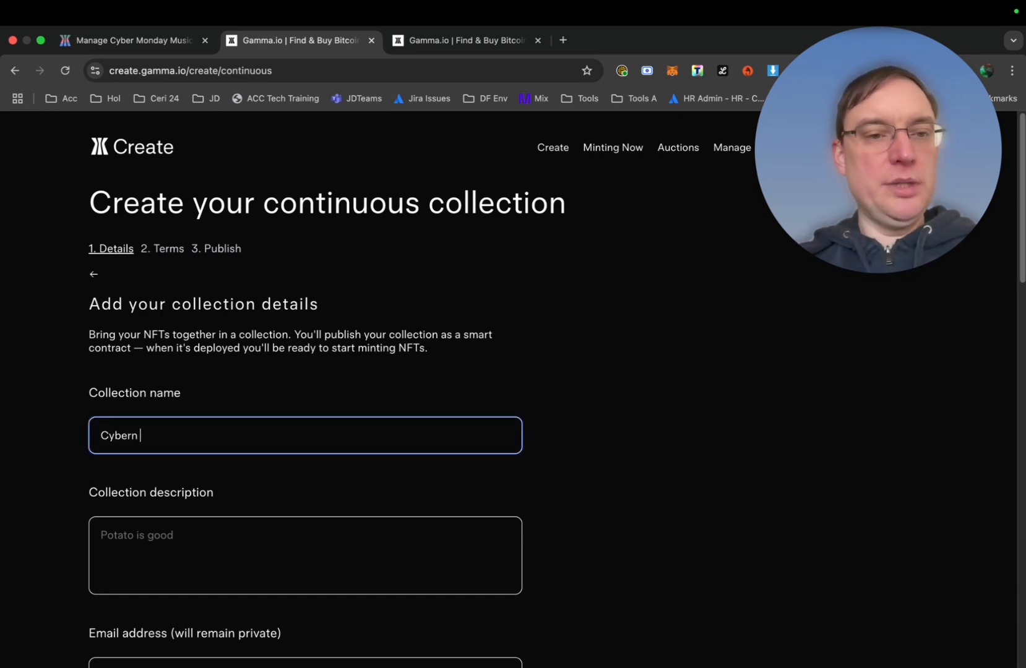
key(BackSpace)
text( Monday Art)
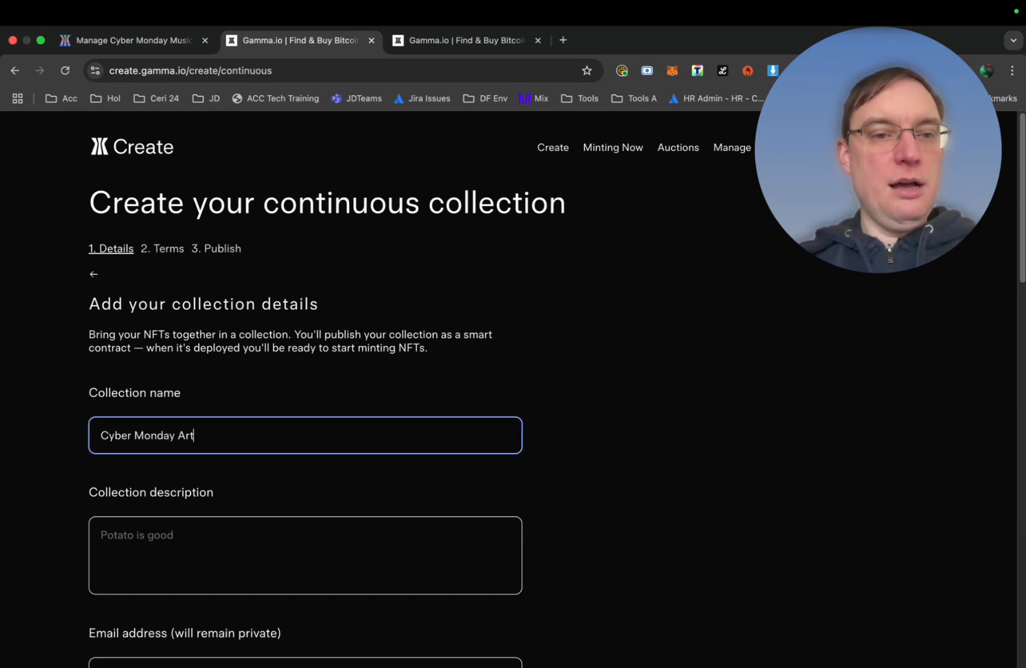
text( Pieces)
click(234, 563)
text(Art P)
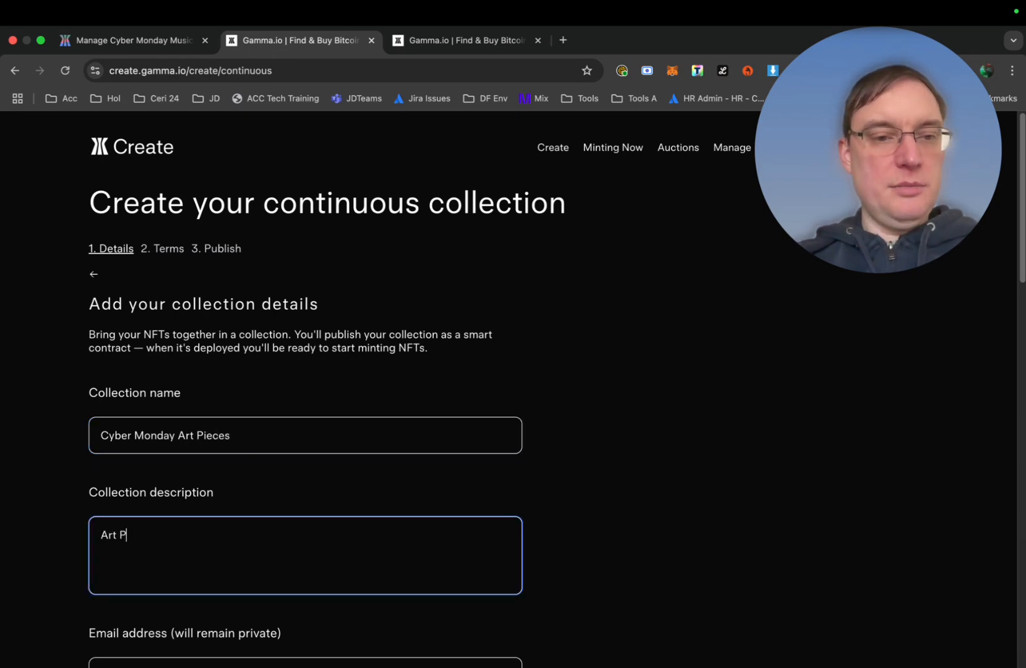
text(ieces by Cyber Monday)
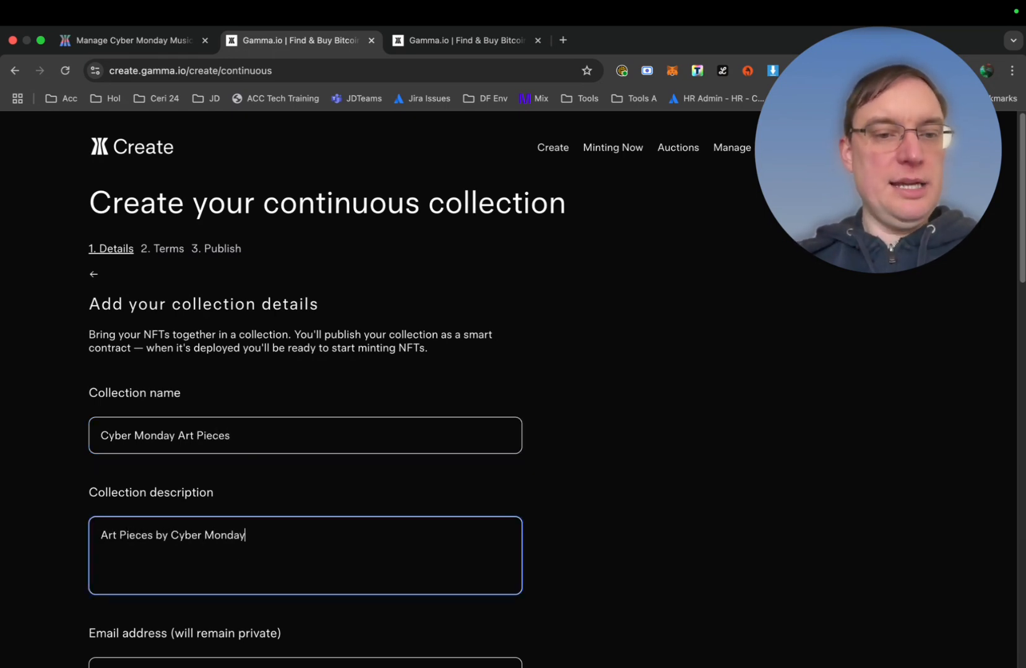
Fill in the contact e-mail address and scroll down to the logo and assets
scroll(207, 508, down, 3)
click(203, 481)
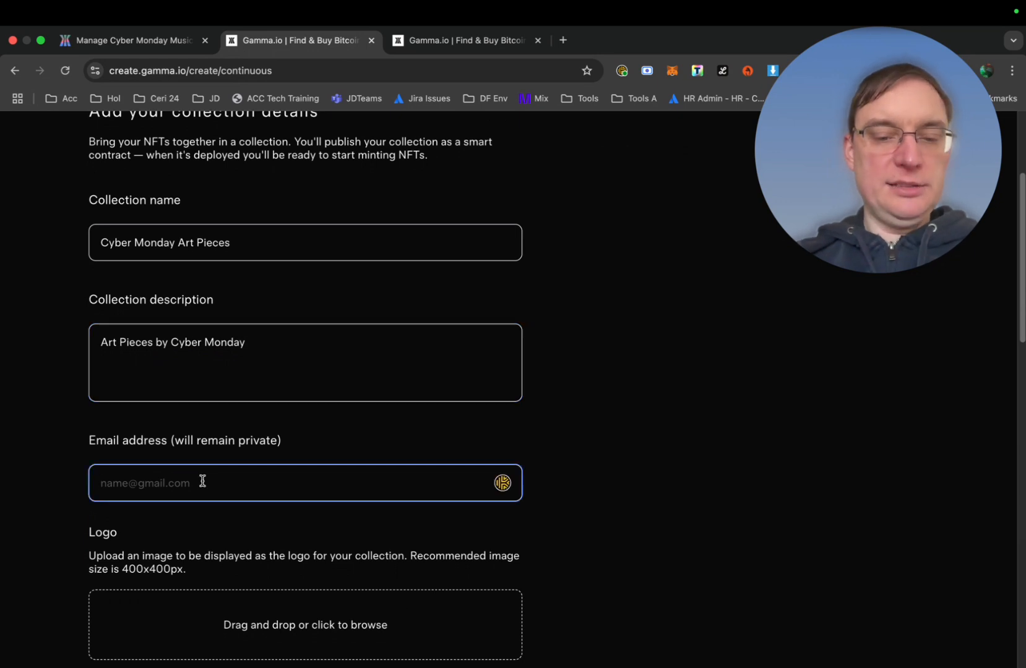
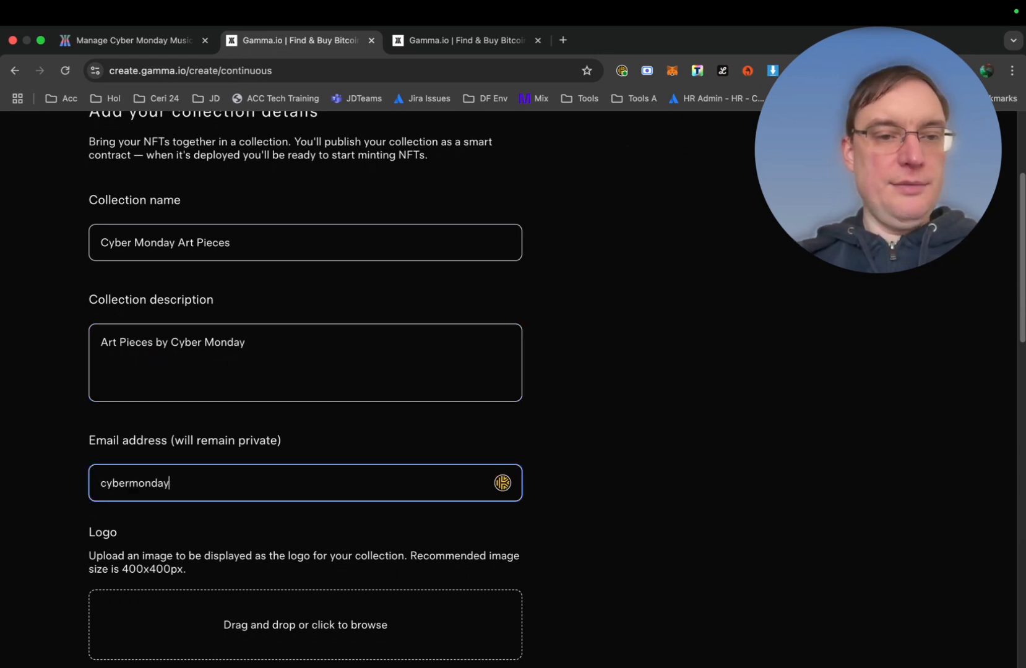
scroll(288, 467, down, 2)
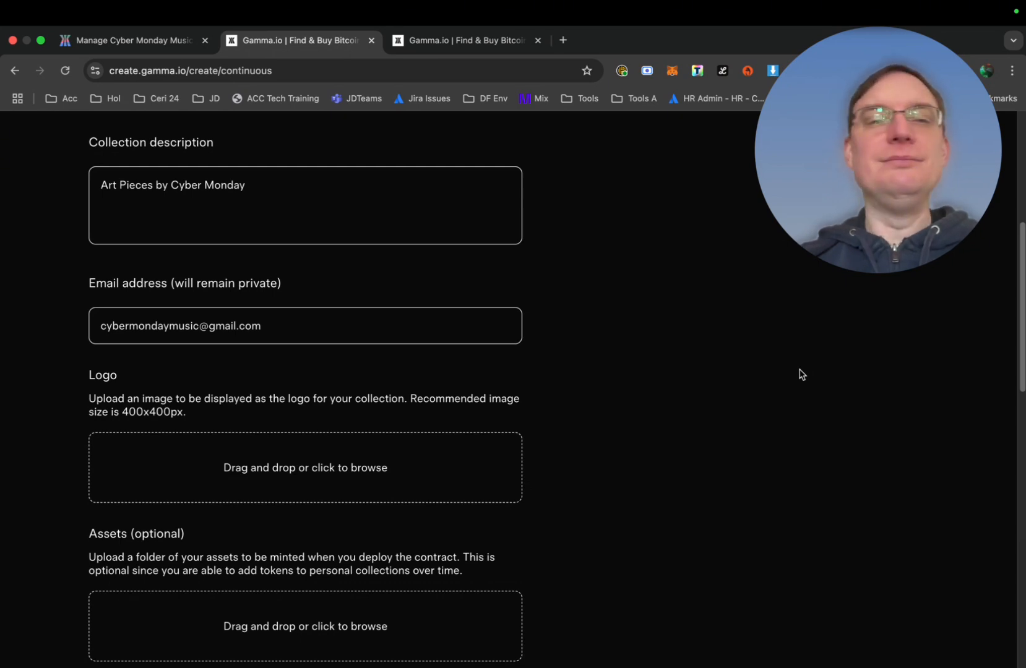
scroll(387, 452, down, 5)
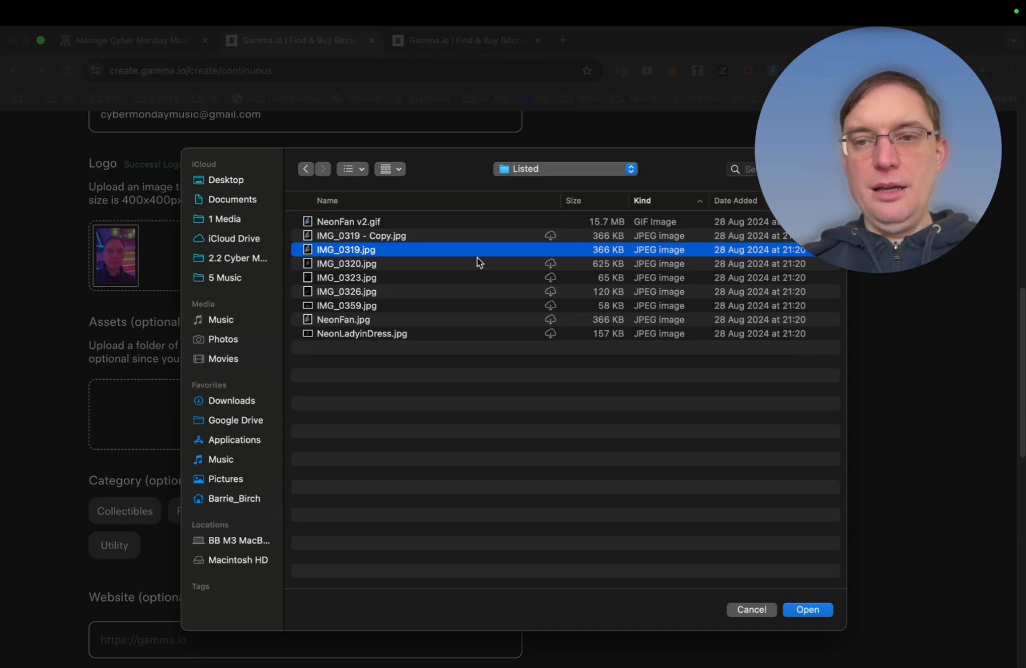
Upload IMG_0319.jpg as the collection's asset
click(408, 241)
click(404, 250)
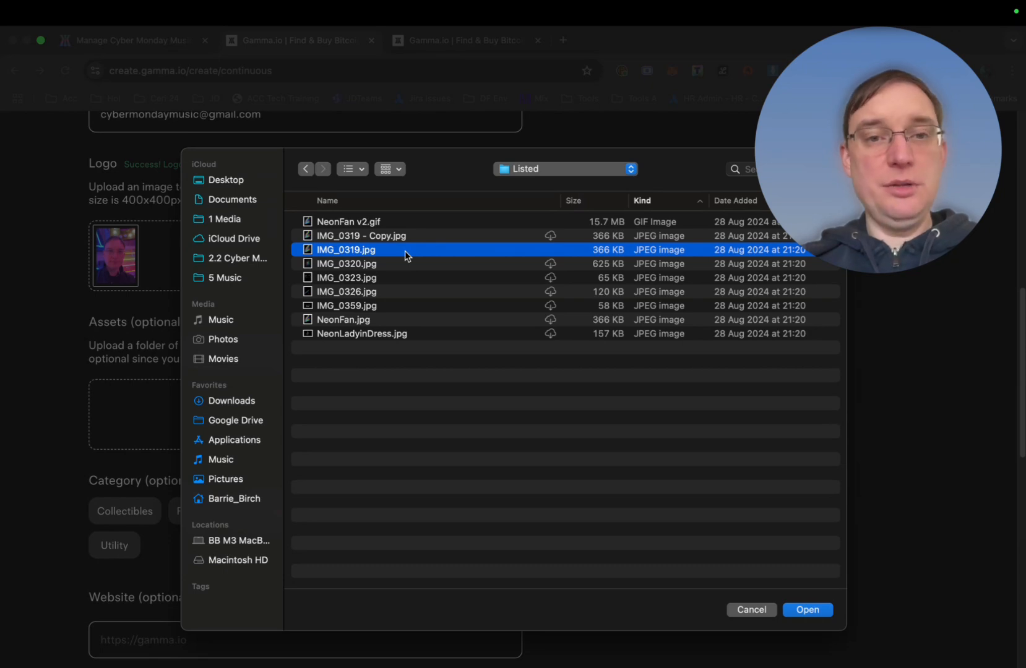
double_click(449, 250)
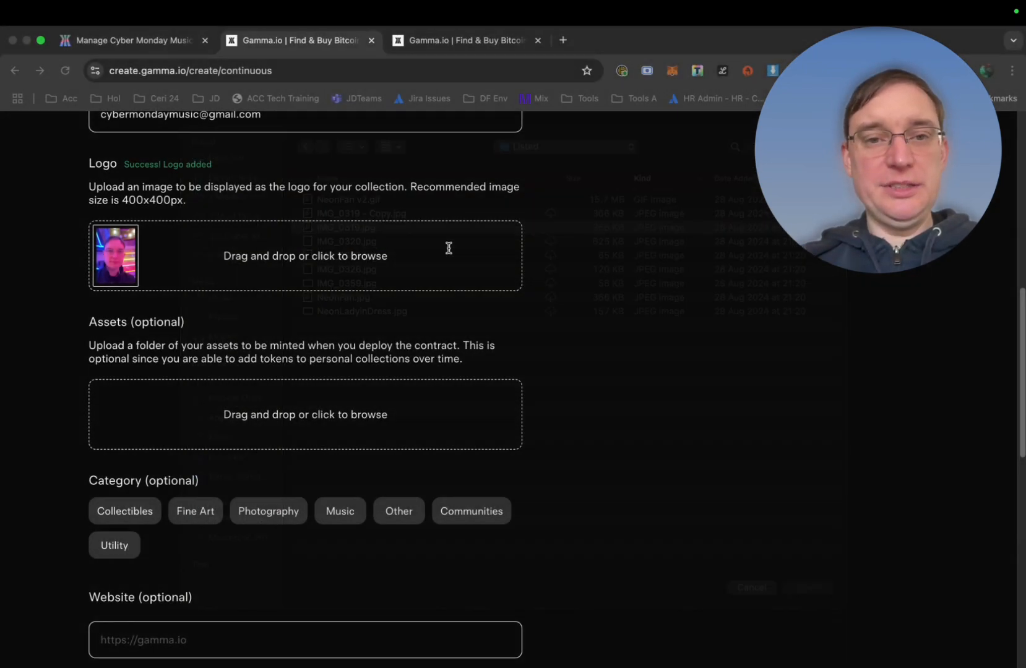
Give the token the custom name 'Neon Fan'
scroll(359, 413, down, 3)
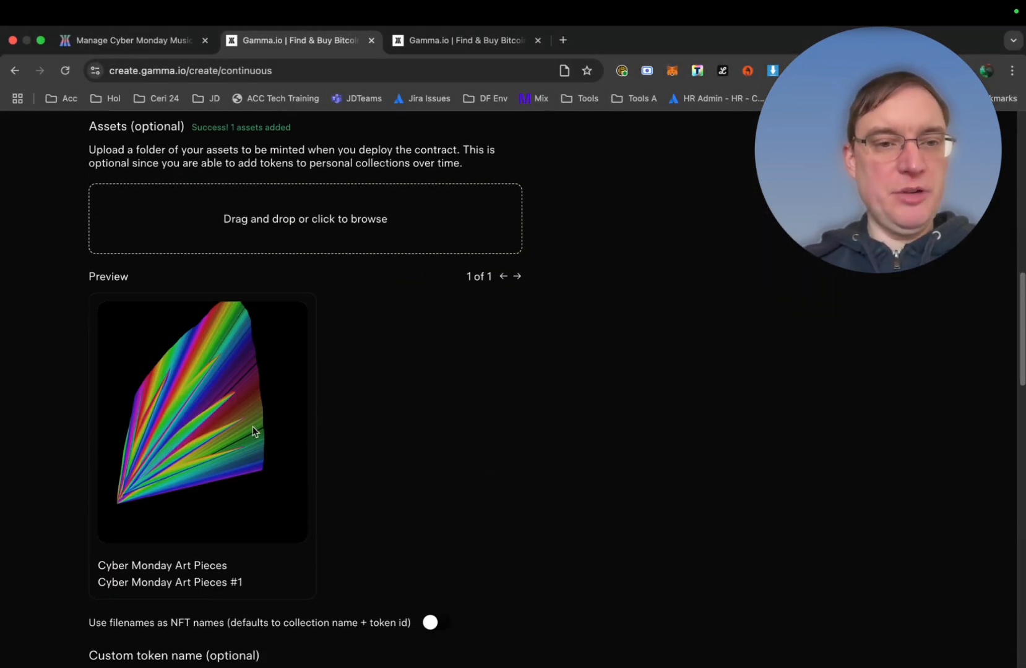
scroll(406, 480, down, 4)
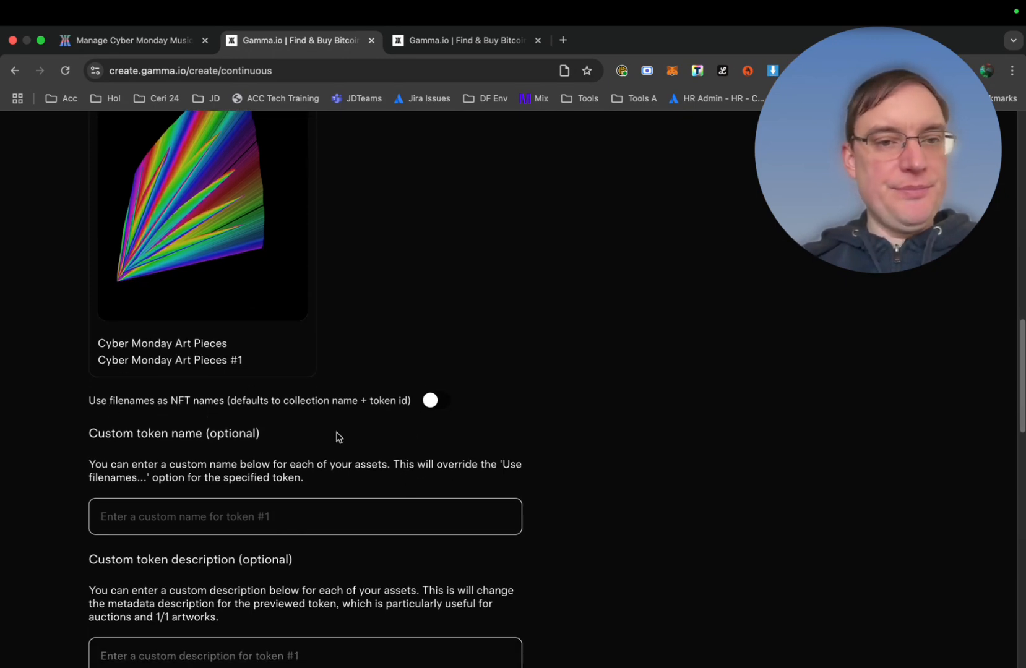
scroll(339, 436, down, 2)
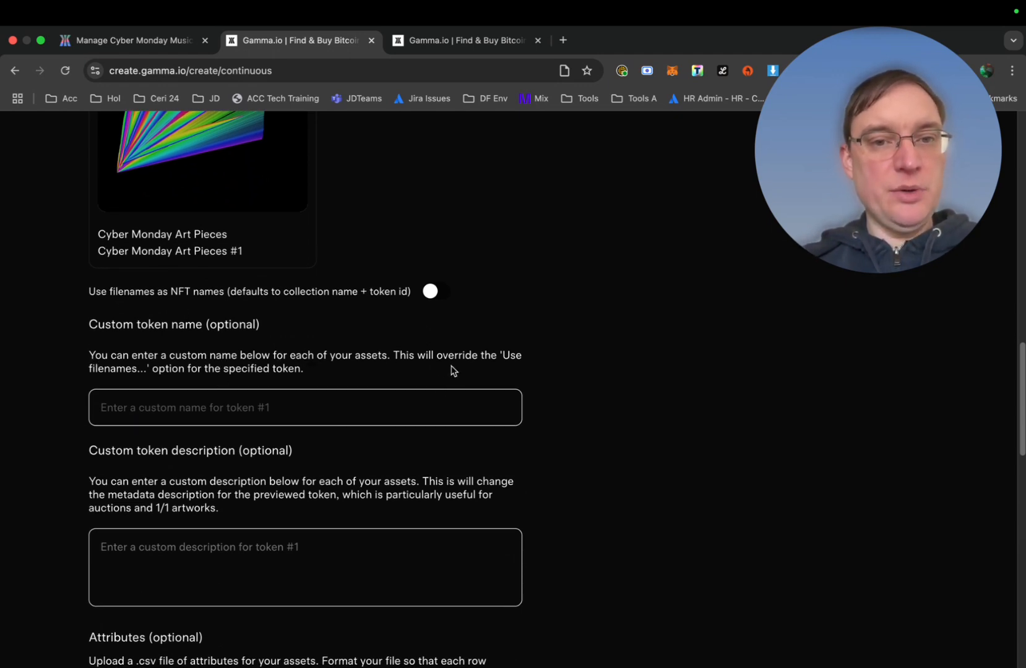
click(251, 406)
text(Fan)
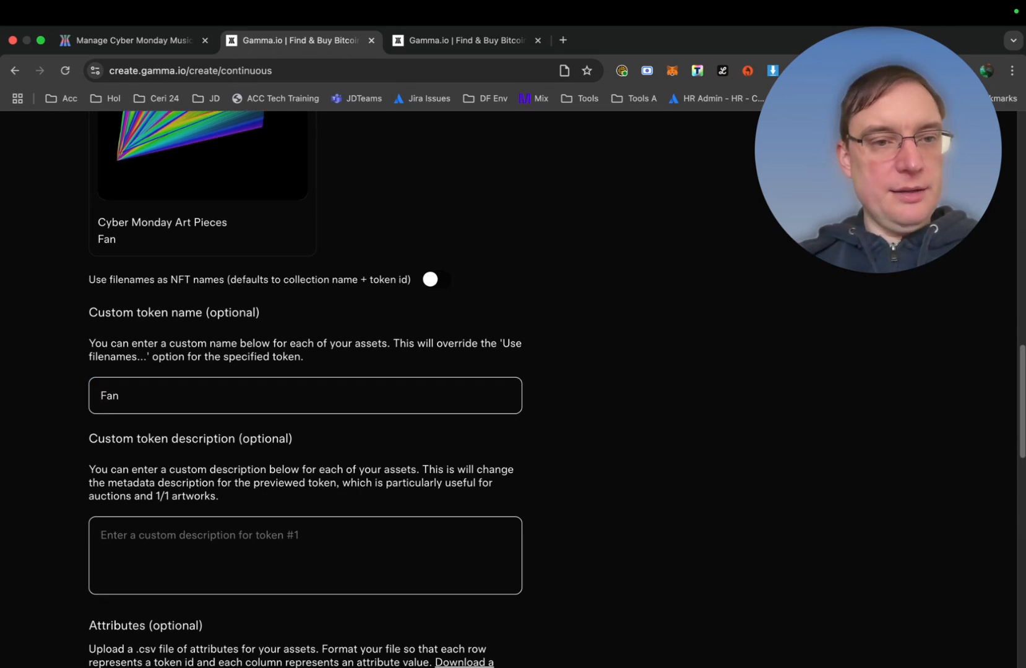
scroll(252, 409, up, 3)
scroll(251, 410, down, 3)
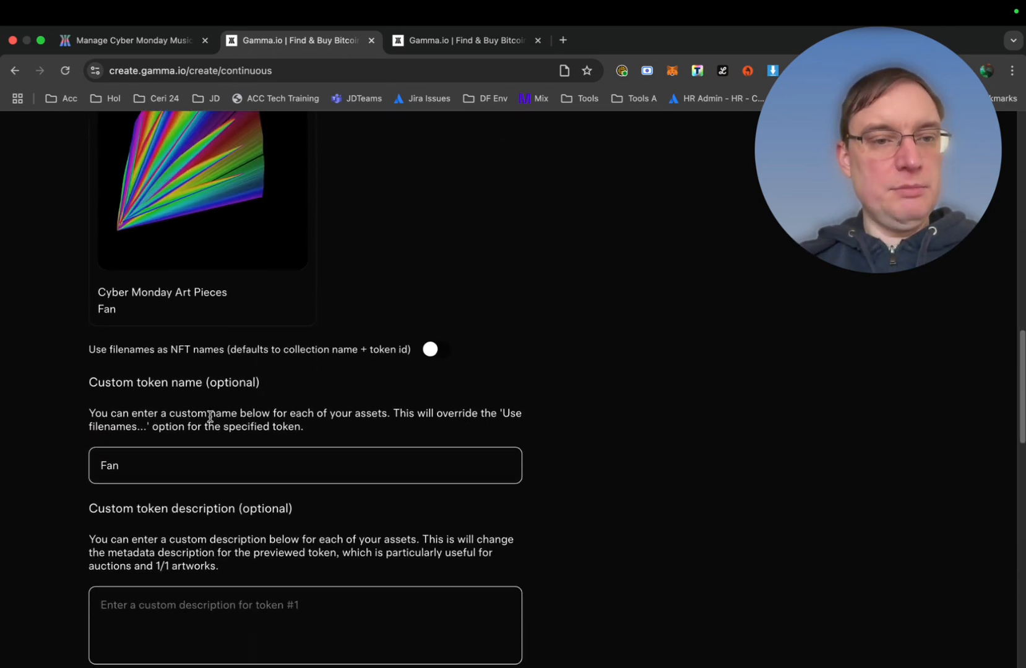
click(103, 465)
text(Neon)
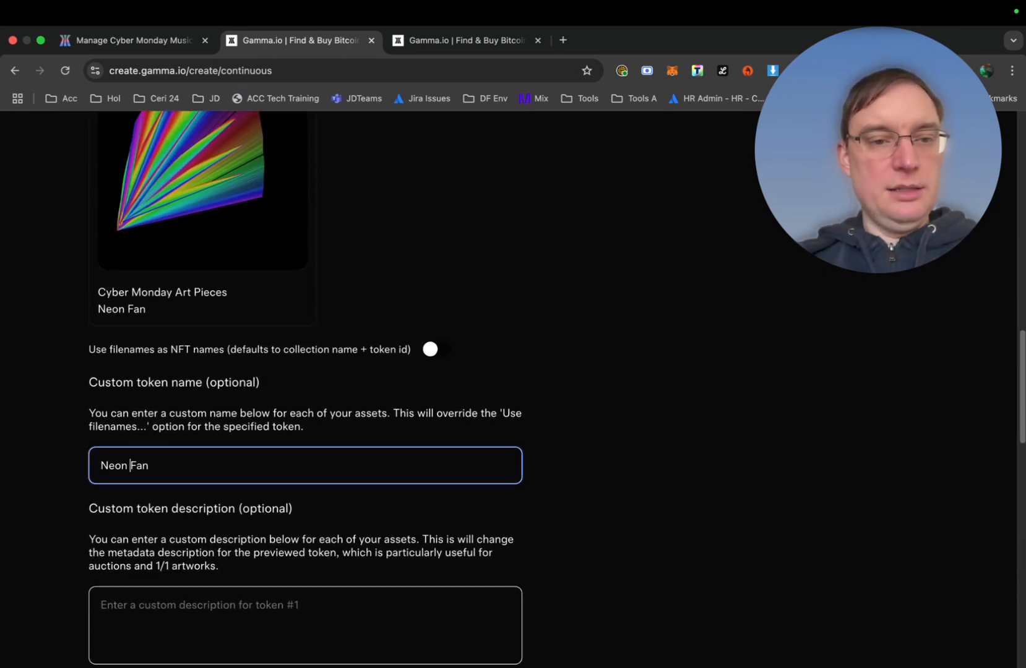
scroll(241, 426, down, 3)
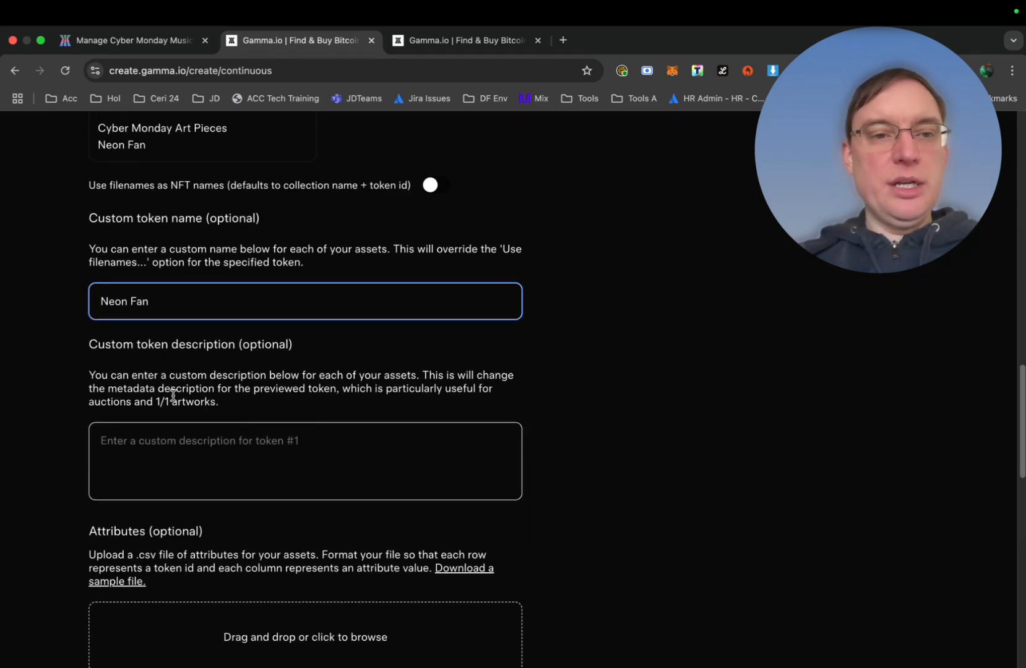
Enter the token description 'Neon Fan artwork by Cyber Monday', correcting typos
click(204, 460)
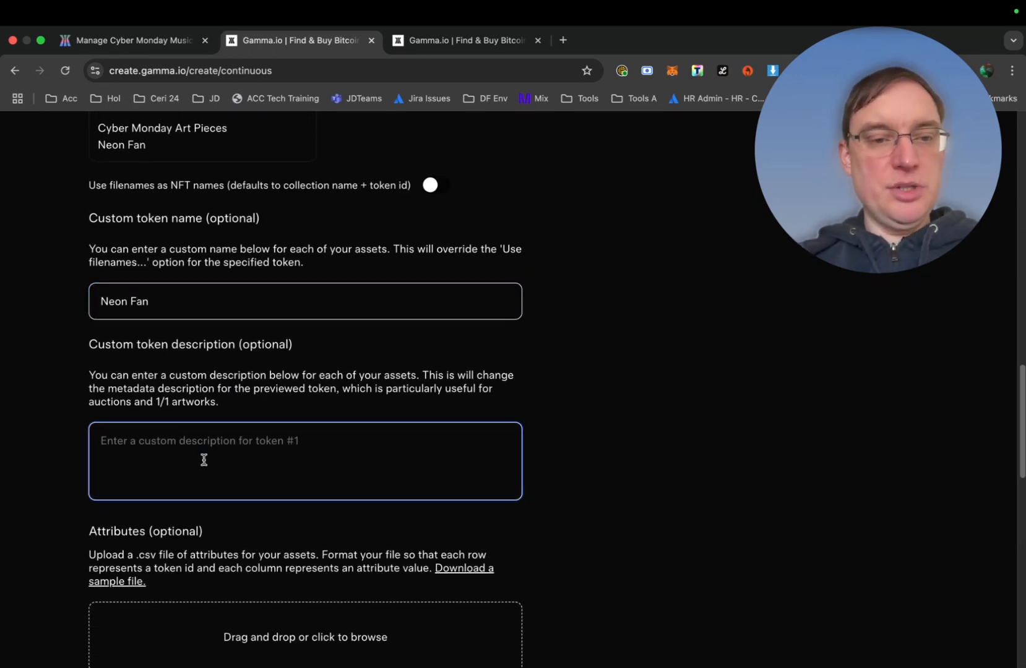
text(Neon Fan artw)
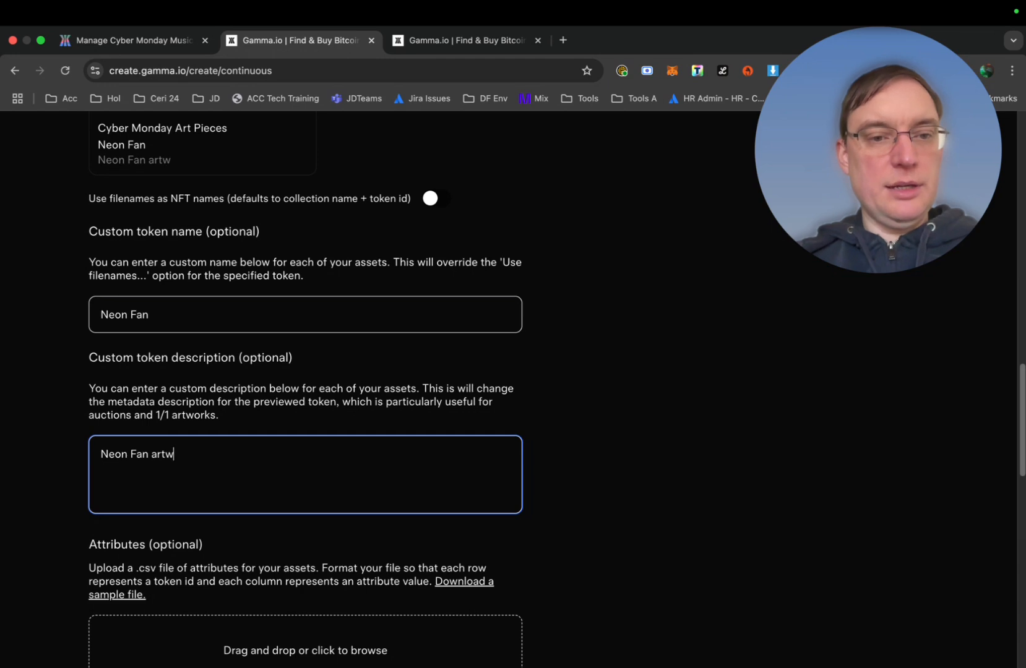
text(ork by Cyber Monday)
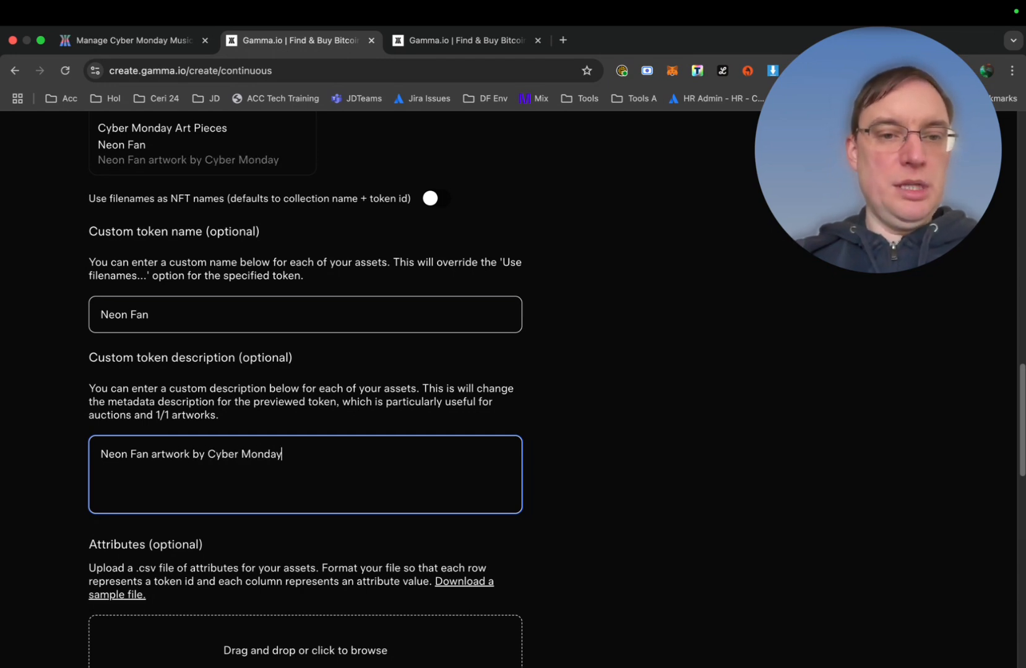
scroll(305, 433, down, 1)
scroll(164, 355, down, 5)
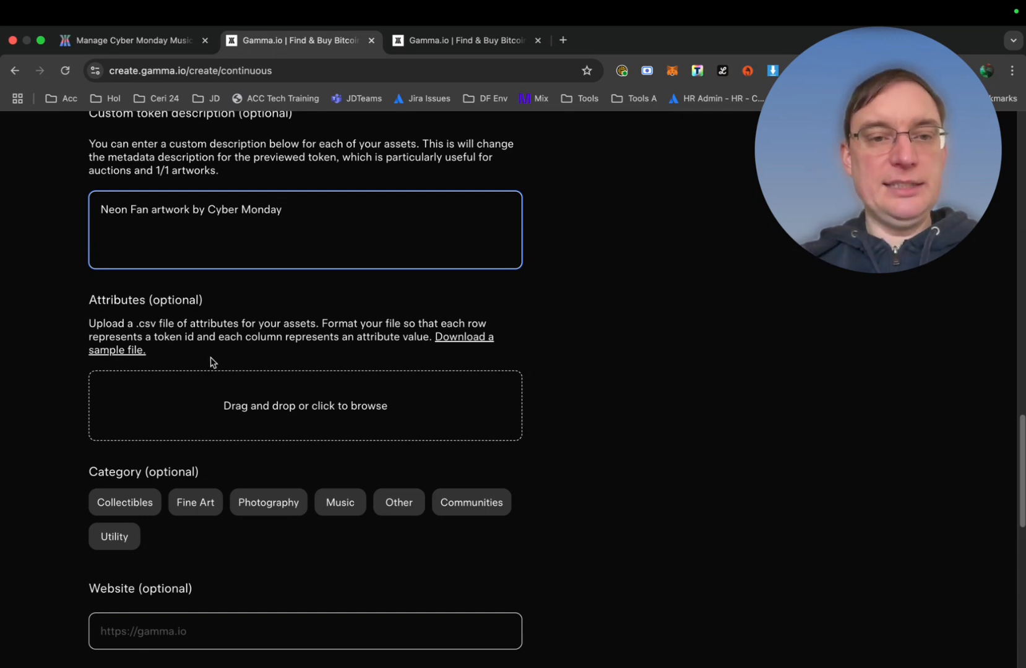
Set the collection category to Fine Art
scroll(258, 383, down, 3)
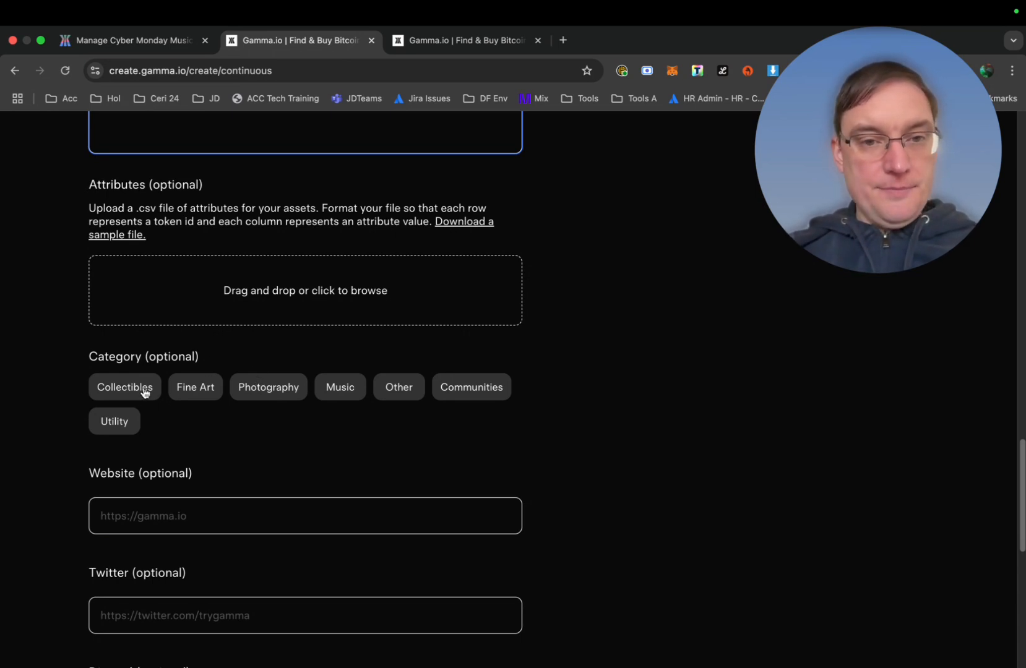
click(189, 388)
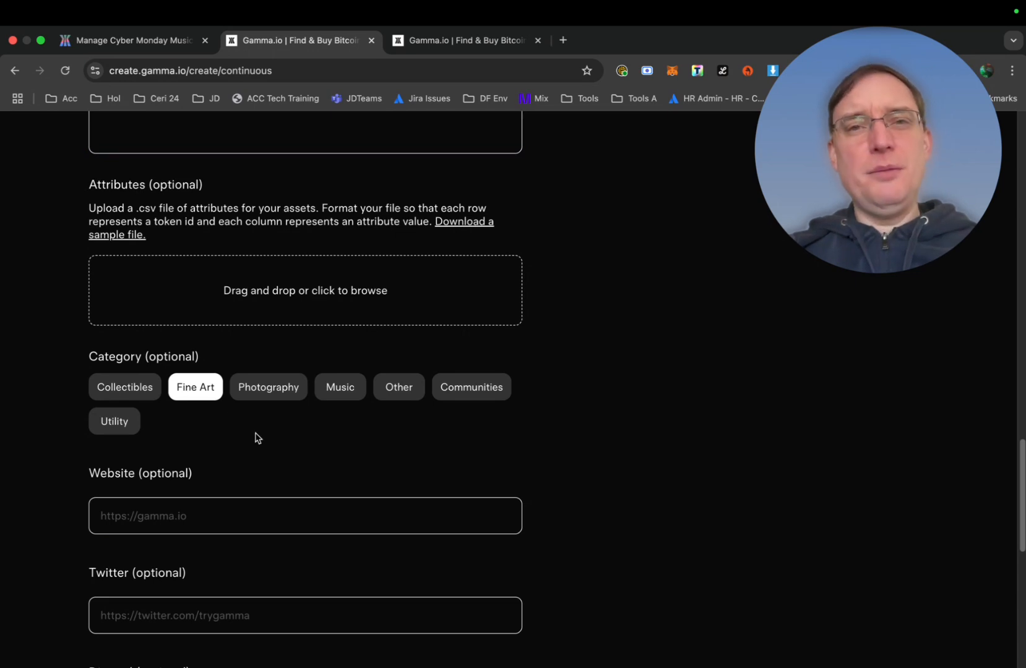
scroll(255, 438, down, 5)
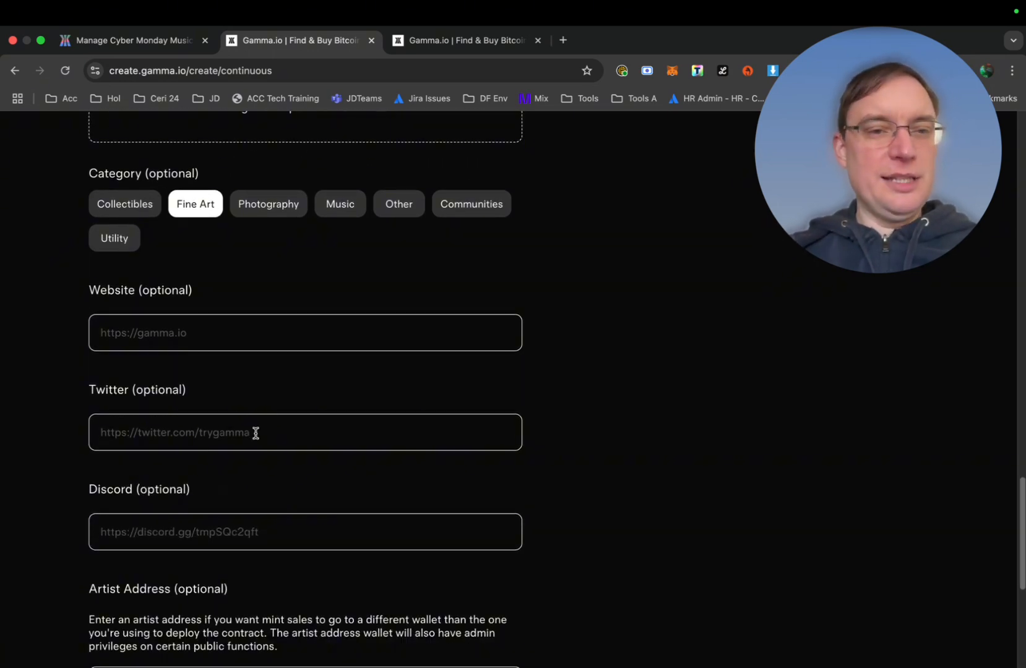
scroll(254, 433, down, 1)
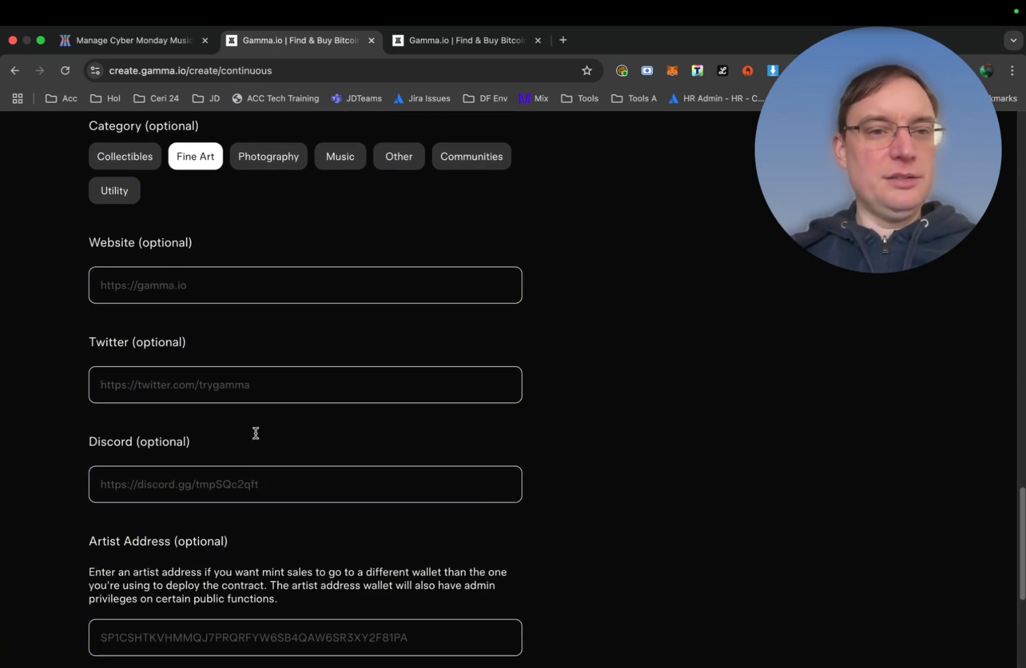
click(201, 287)
text(https://www.cybermon day)
key(BackSpace)
key(BackSpace)
key(BackSpace)
key(BackSpace)
text(daymusic.com)
click(201, 380)
text(https://www.x.)
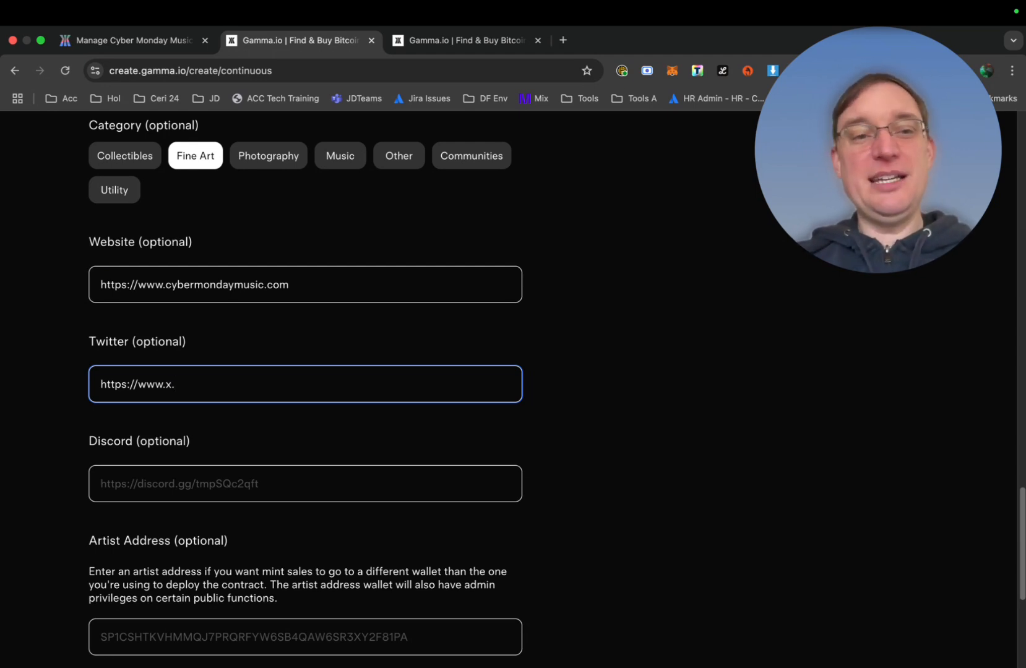
Replace the Twitter link with the Cyber Monday Music twitter.com profile URL
key(BackSpace)
key(BackSpace)
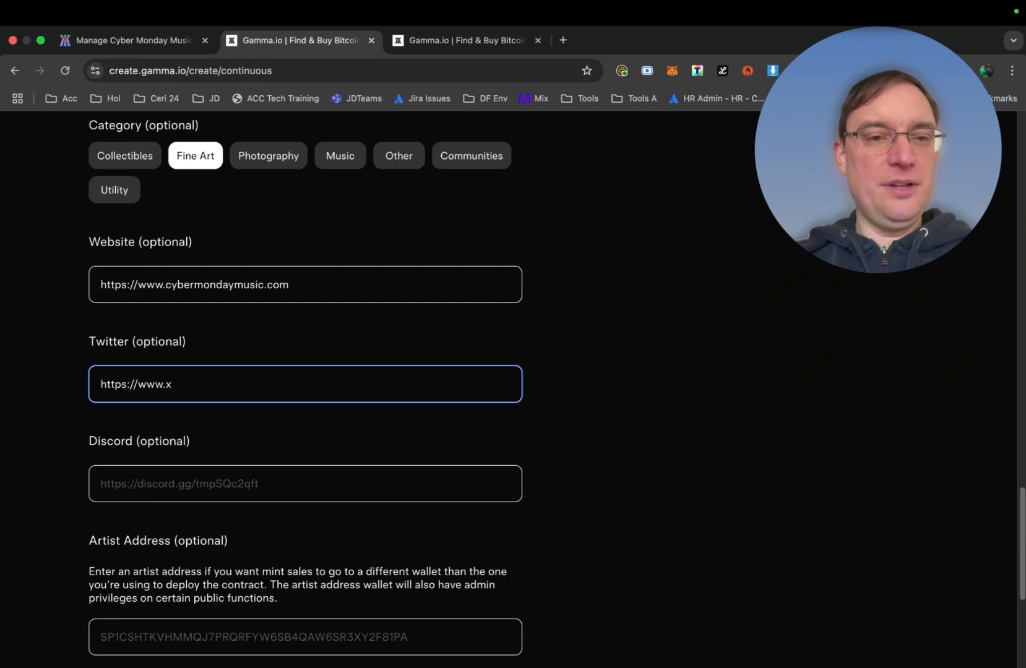
text(twtti)
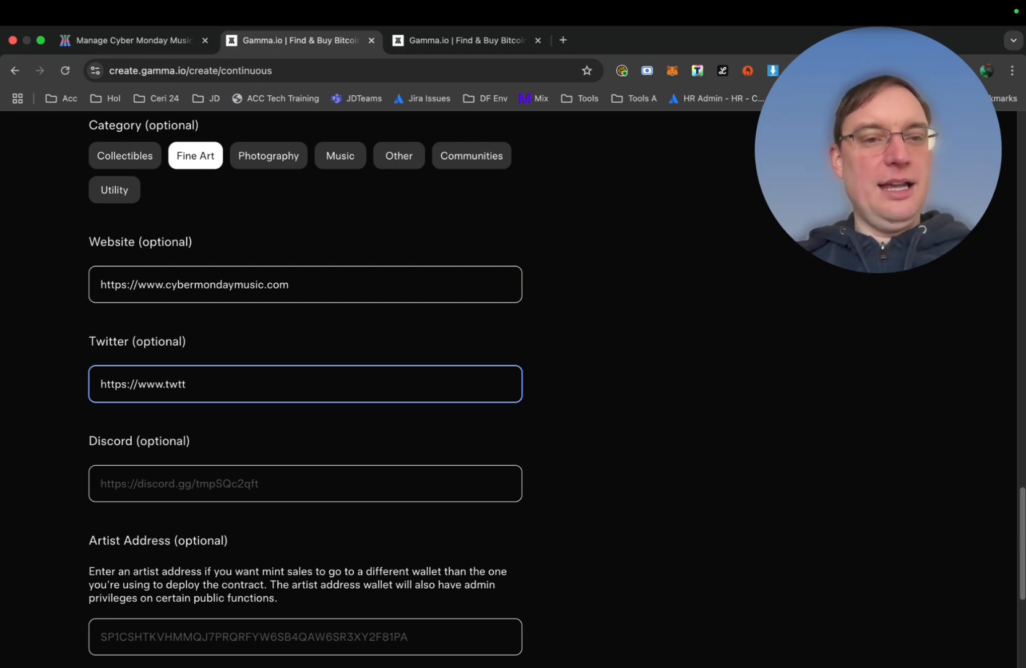
key(BackSpace)
key(BackSpace)
key(BackSpace)
key(BackSpace)
key(BackSpace)
key(BackSpace)
key(BackSpace)
key(BackSpace)
key(BackSpace)
key(BackSpace)
key(BackSpace)
key(BackSpace)
key(BackSpace)
key(BackSpace)
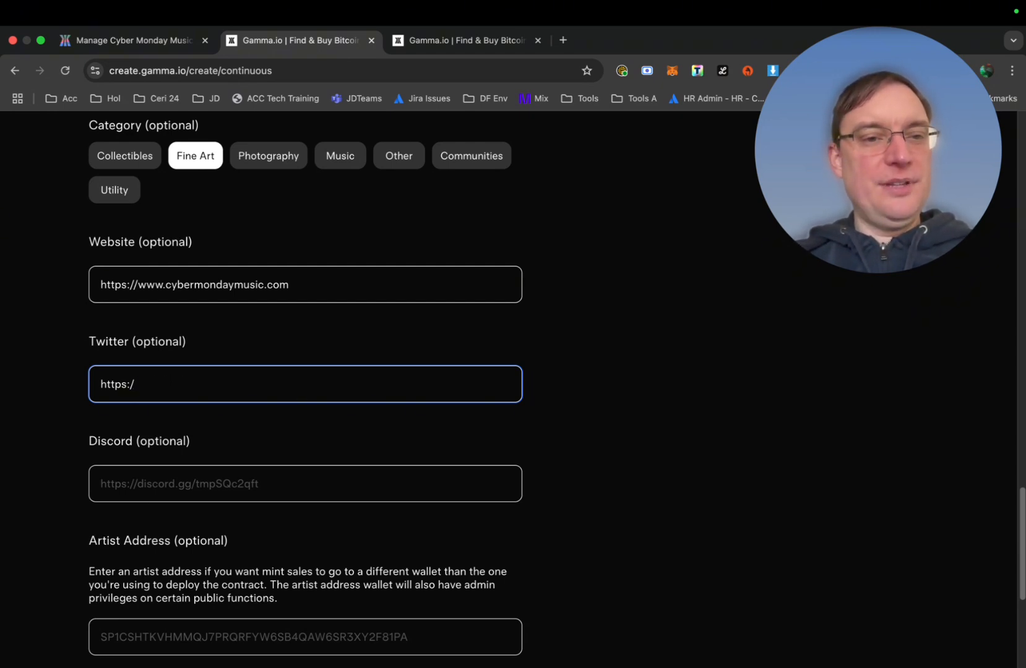
key(BackSpace)
text(cyber)
key(BackSpace)
key(BackSpace)
key(BackSpace)
key(BackSpace)
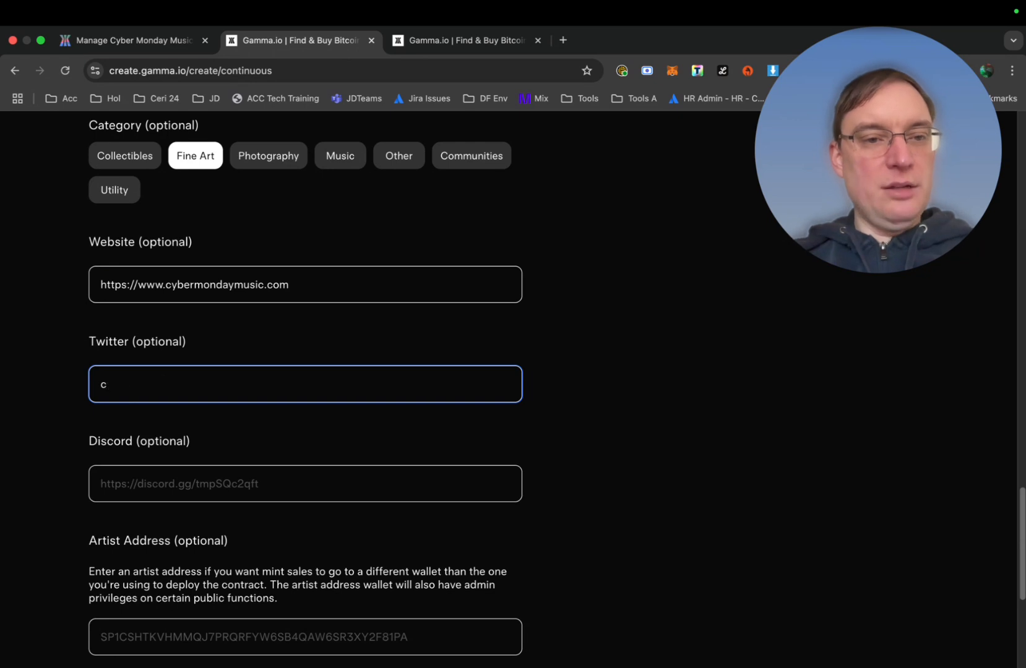
key(BackSpace)
text(https://www.twitter.copm)
key(BackSpace)
key(BackSpace)
key(BackSpace)
text(om)
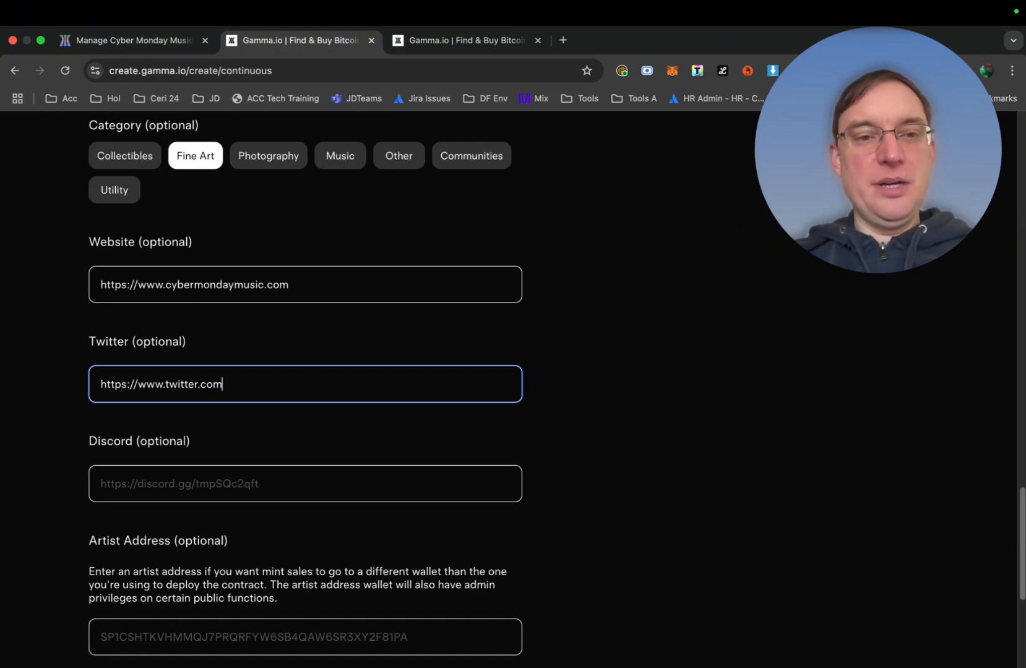
text(/)
text(cybermondaymus)
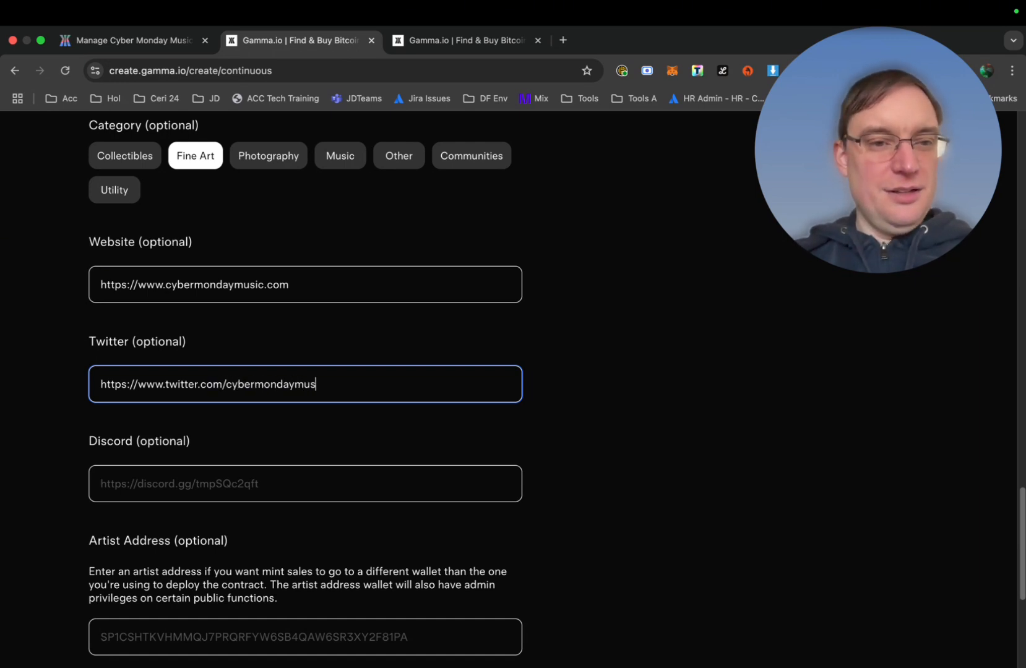
scroll(557, 390, down, 3)
scroll(557, 389, down, 4)
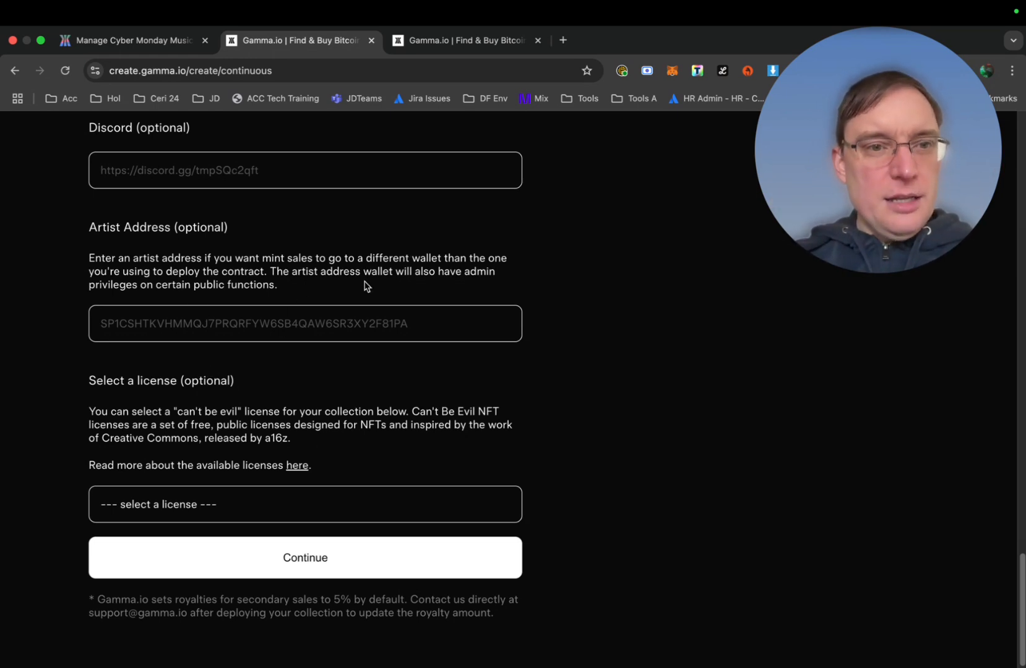
Pick PERSONAL-NO-HATE from the licence list and continue to the Terms step
scroll(346, 350, down, 1)
click(216, 518)
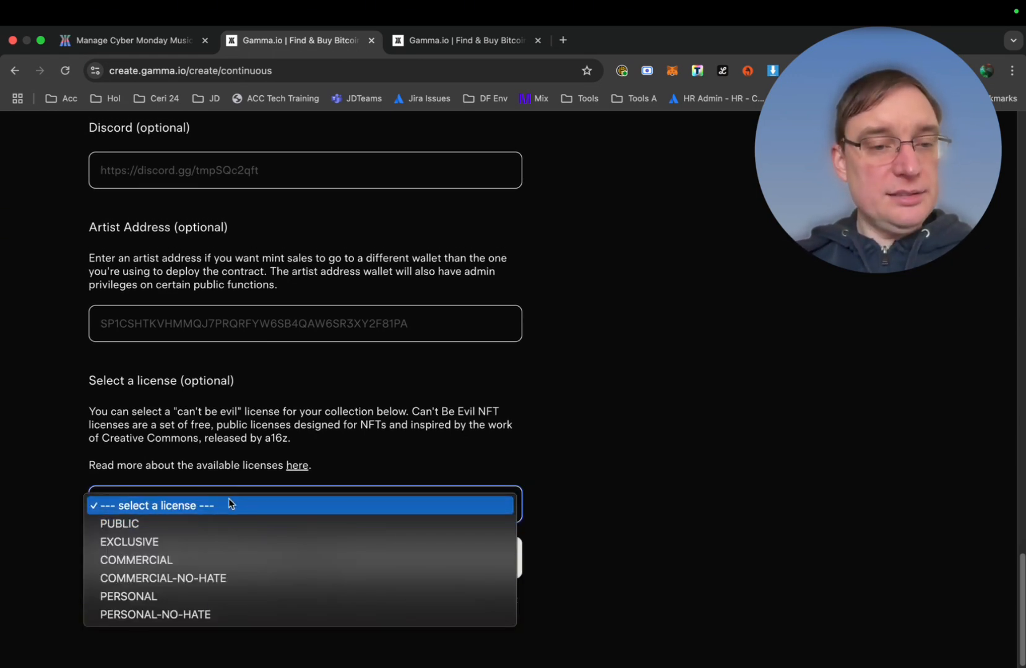
click(197, 614)
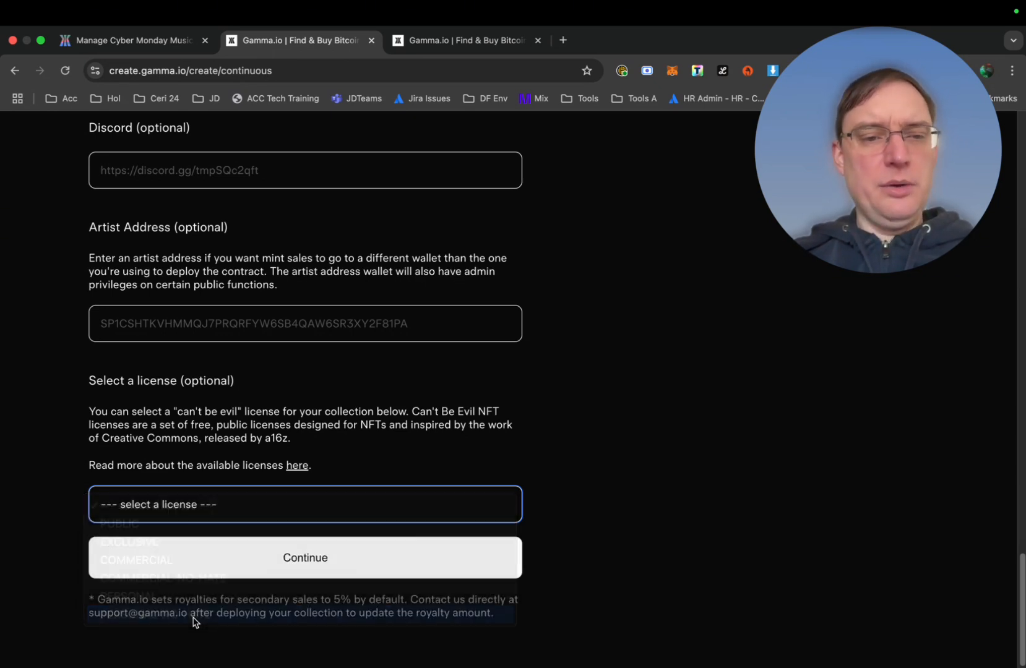
scroll(288, 543, down, 1)
scroll(291, 545, down, 3)
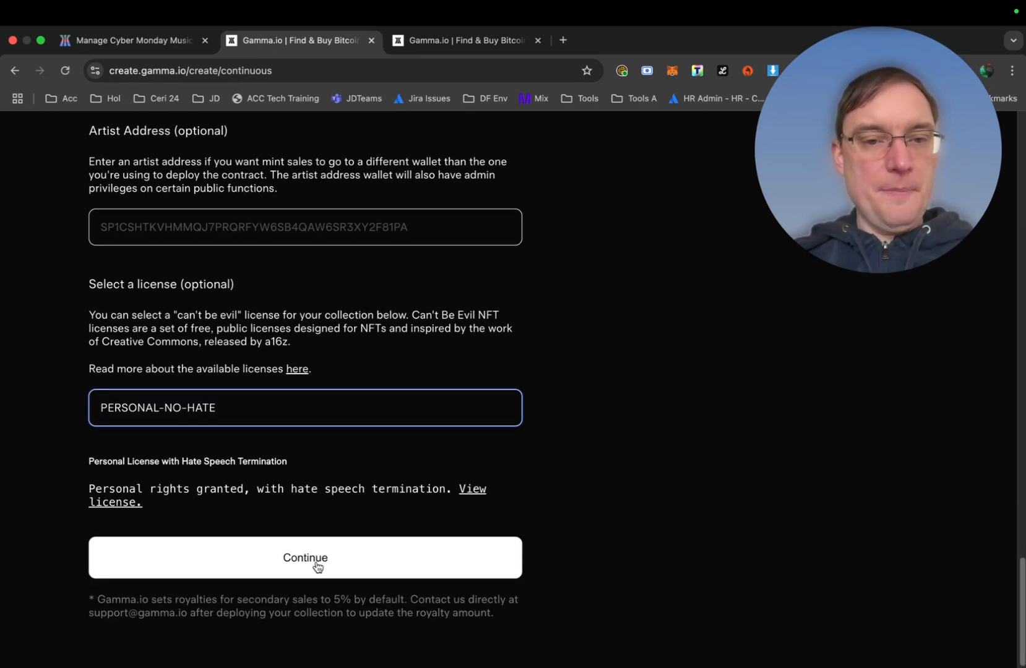
click(317, 565)
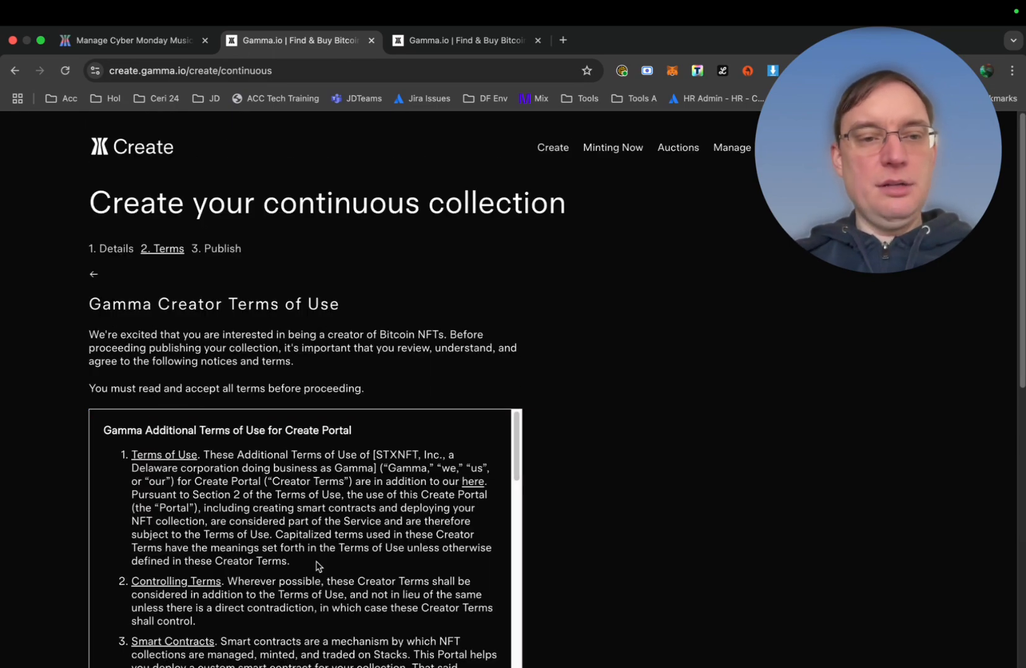
Scroll through the Gamma Creator Terms of Use until 100% is marked read
scroll(317, 565, down, 15)
scroll(185, 310, up, 10)
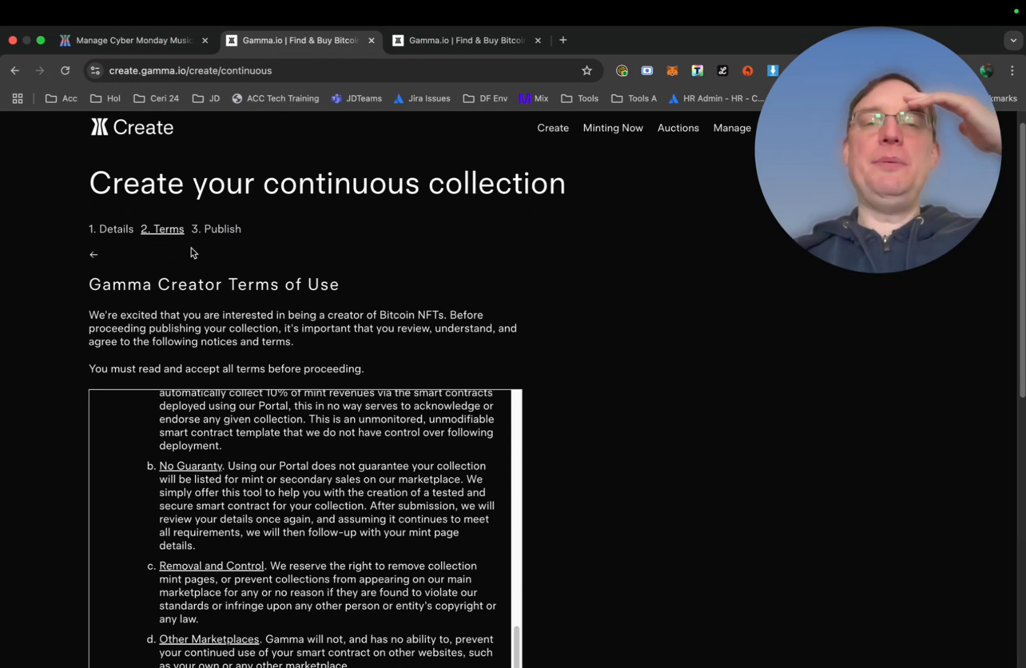
scroll(209, 433, down, 5)
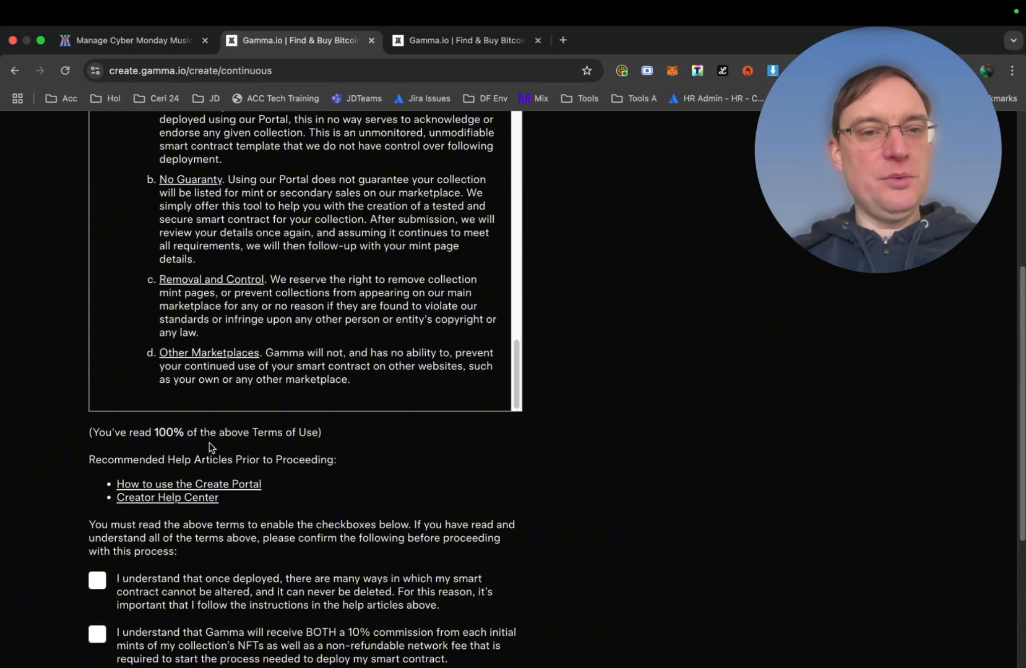
scroll(209, 445, up, 15)
scroll(209, 442, up, 2)
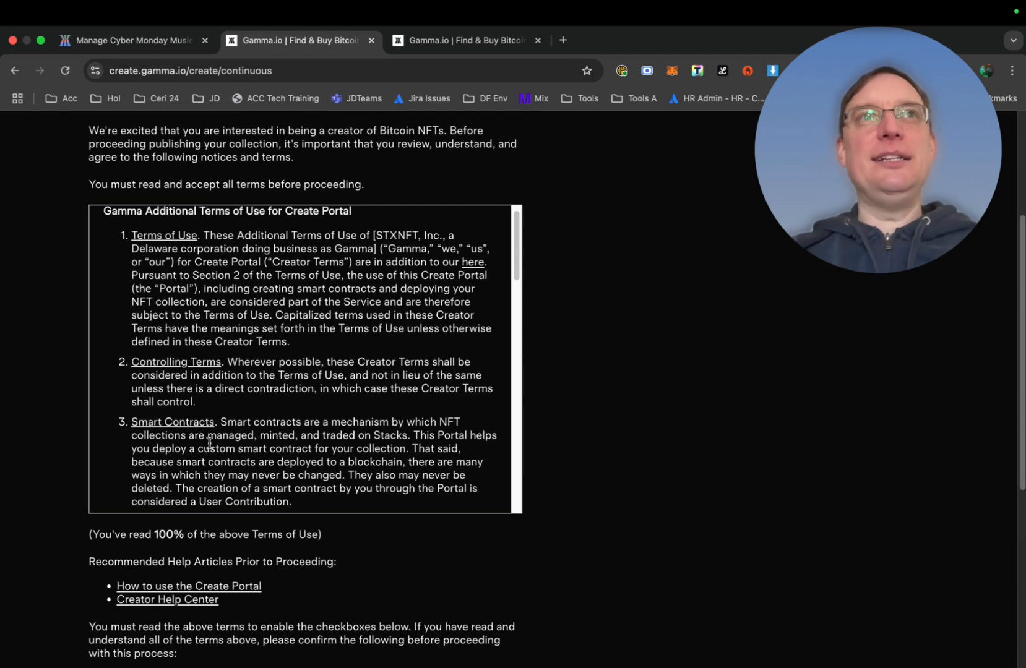
scroll(209, 443, down, 1)
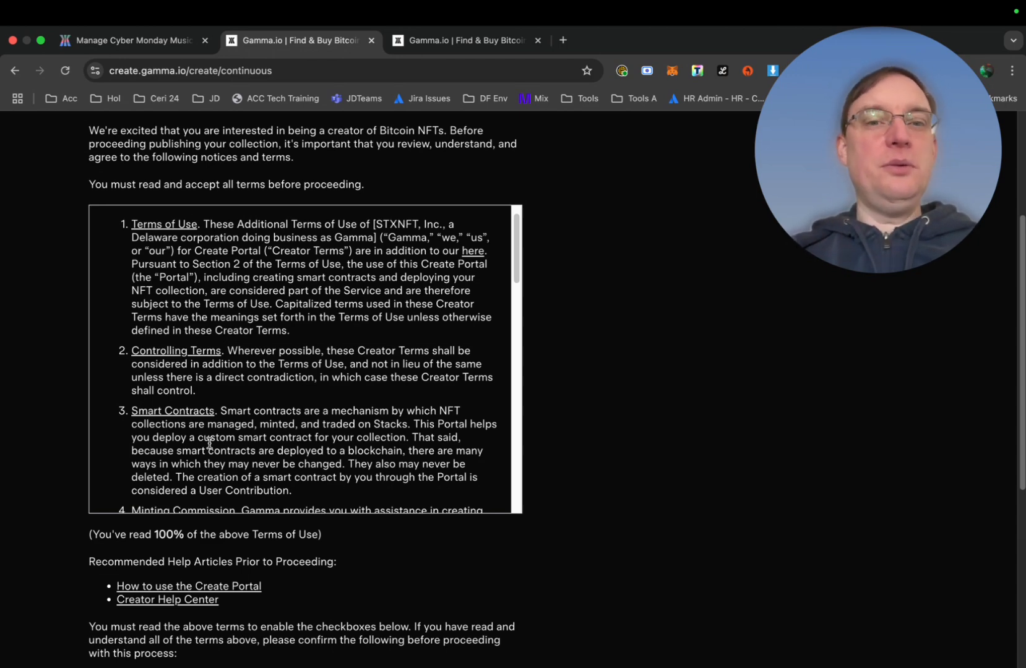
scroll(209, 443, down, 15)
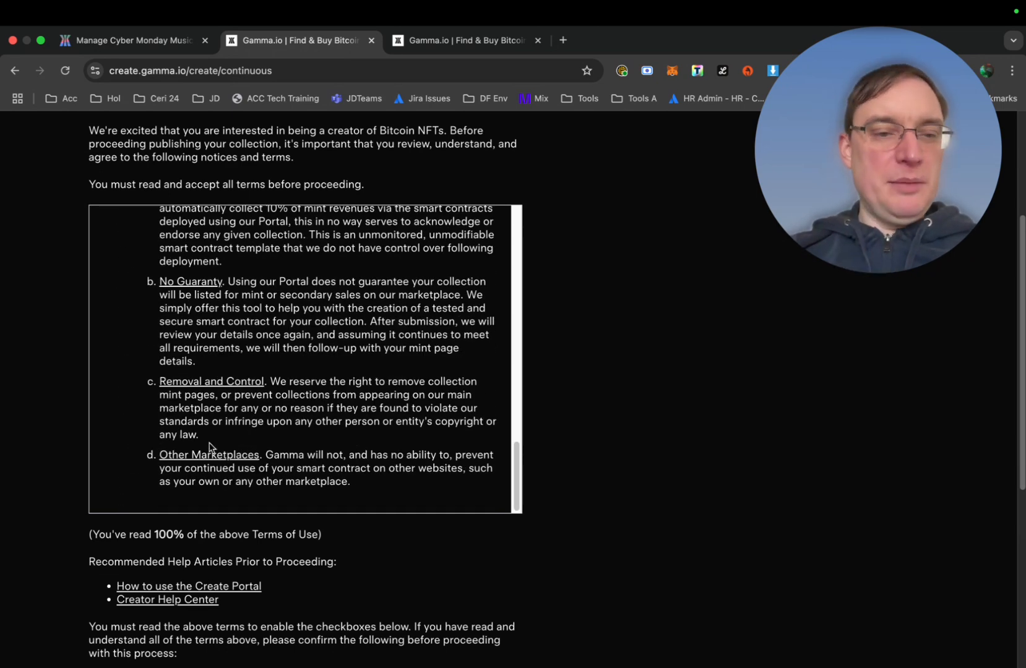
scroll(209, 443, down, 2)
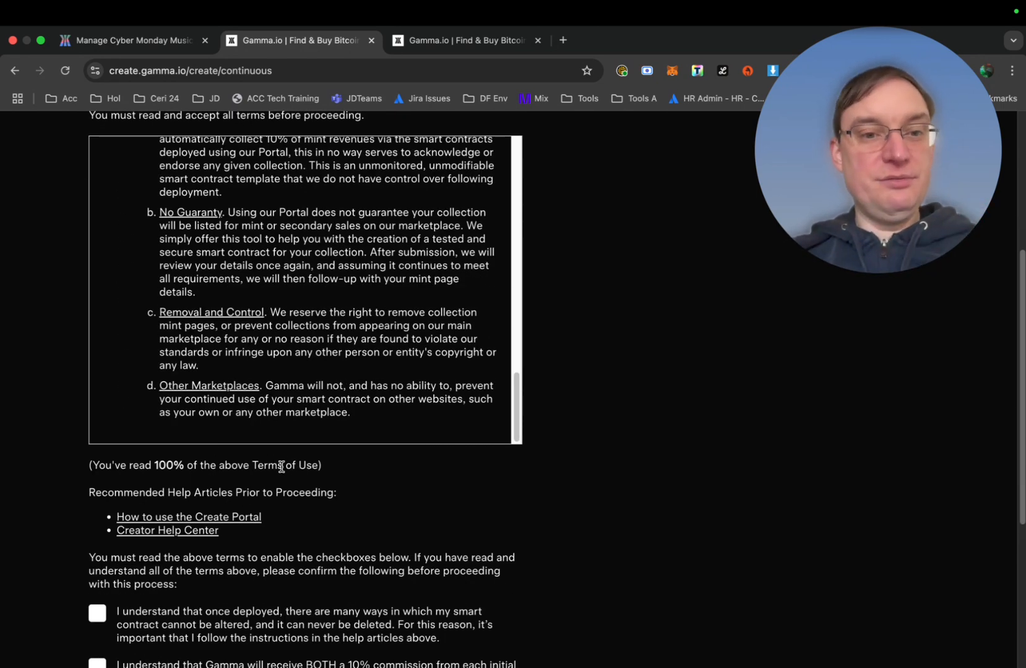
scroll(319, 481, down, 5)
scroll(321, 481, down, 2)
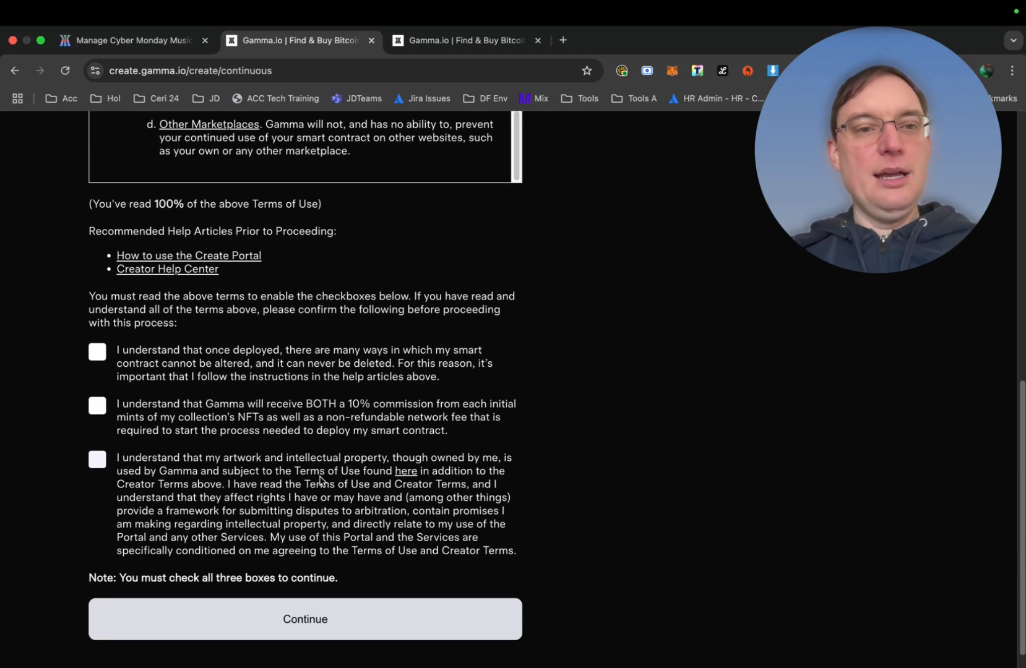
Tick the unalterable-contract, commission-and-fee and intellectual-property acknowledgements, then continue to Publish
click(98, 352)
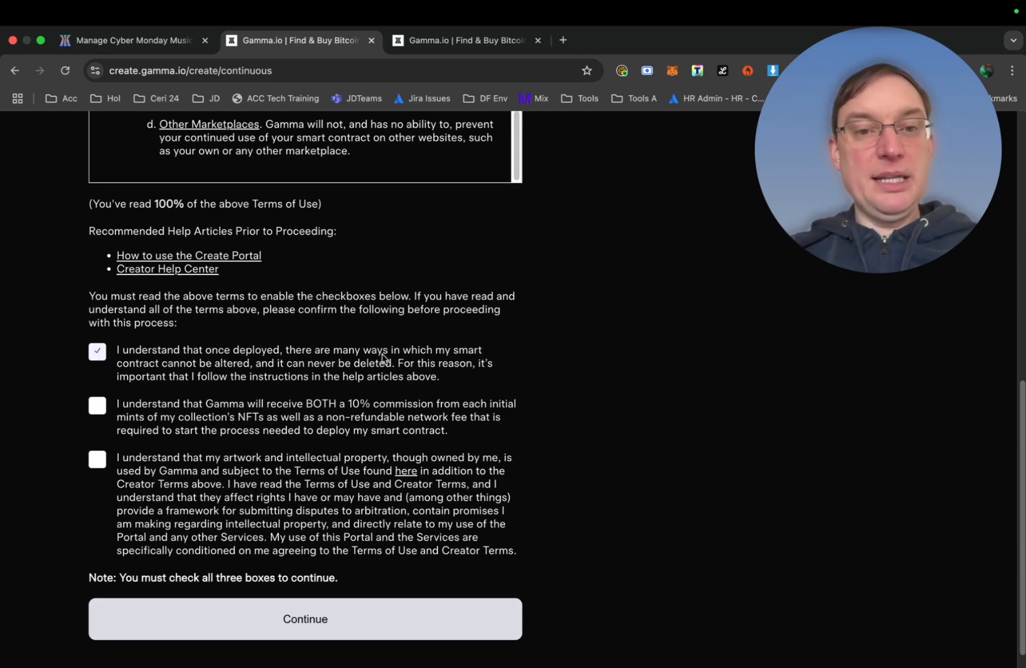
click(96, 410)
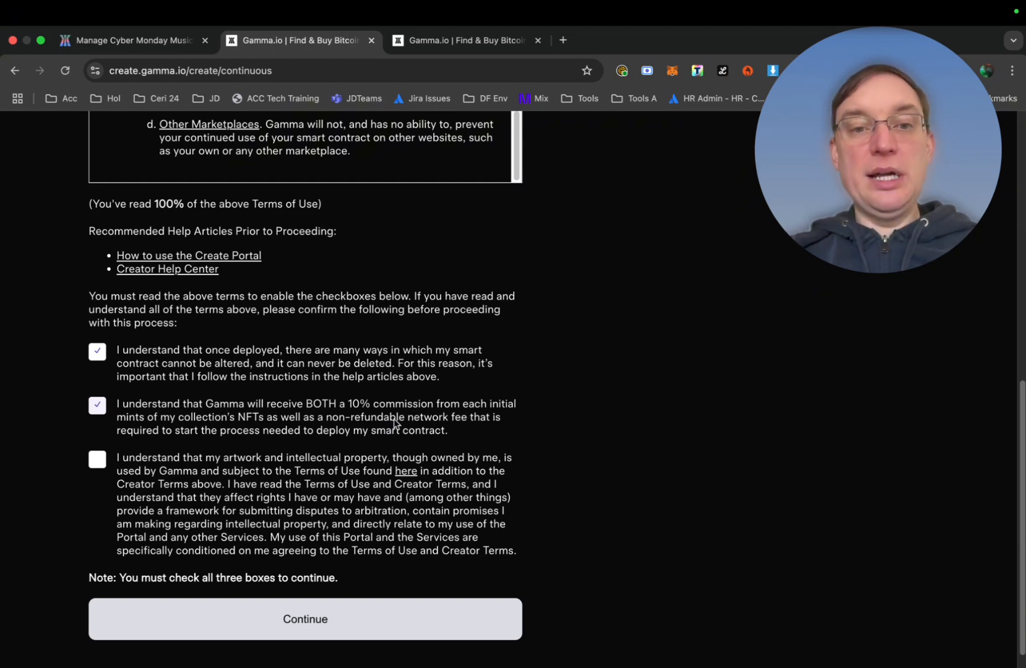
click(99, 461)
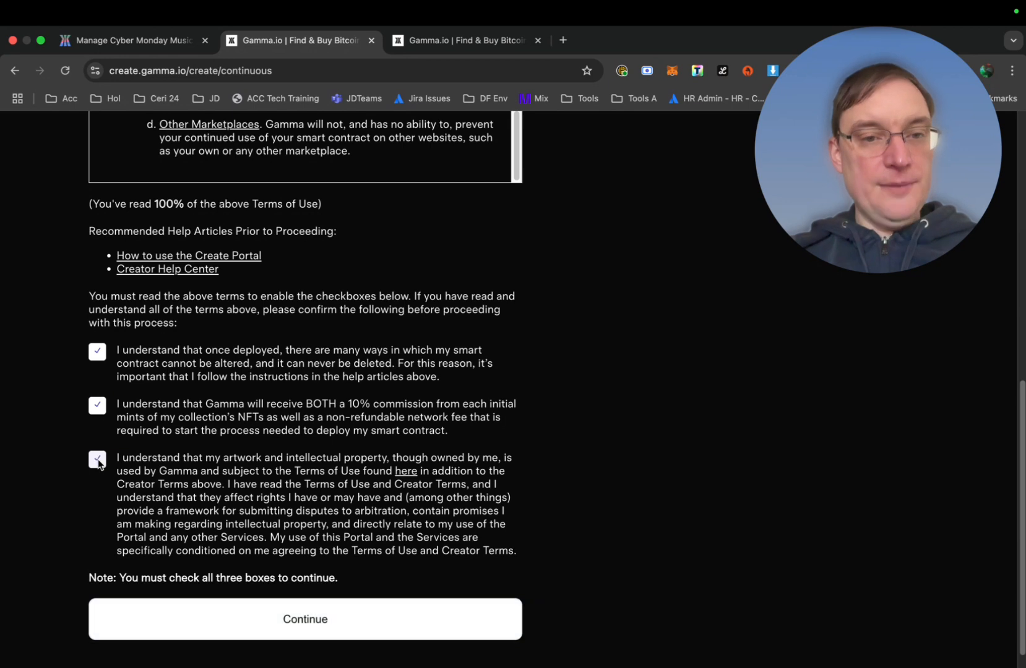
click(319, 626)
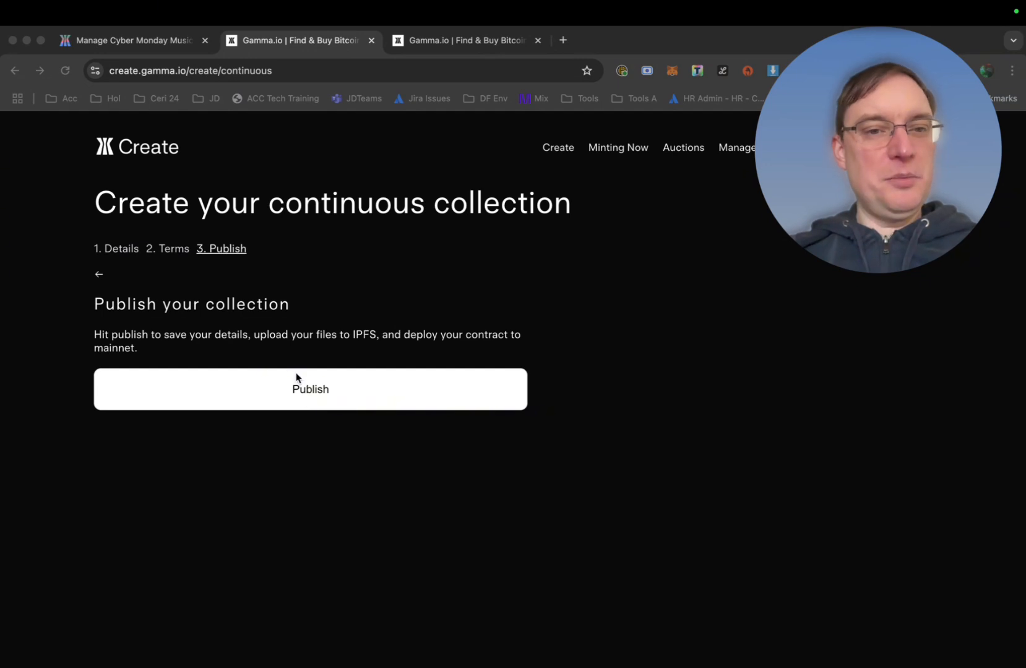
Publish the collection so assets upload and the contract deployment starts
mouse_move(795, 159)
drag(795, 159, 54, 548)
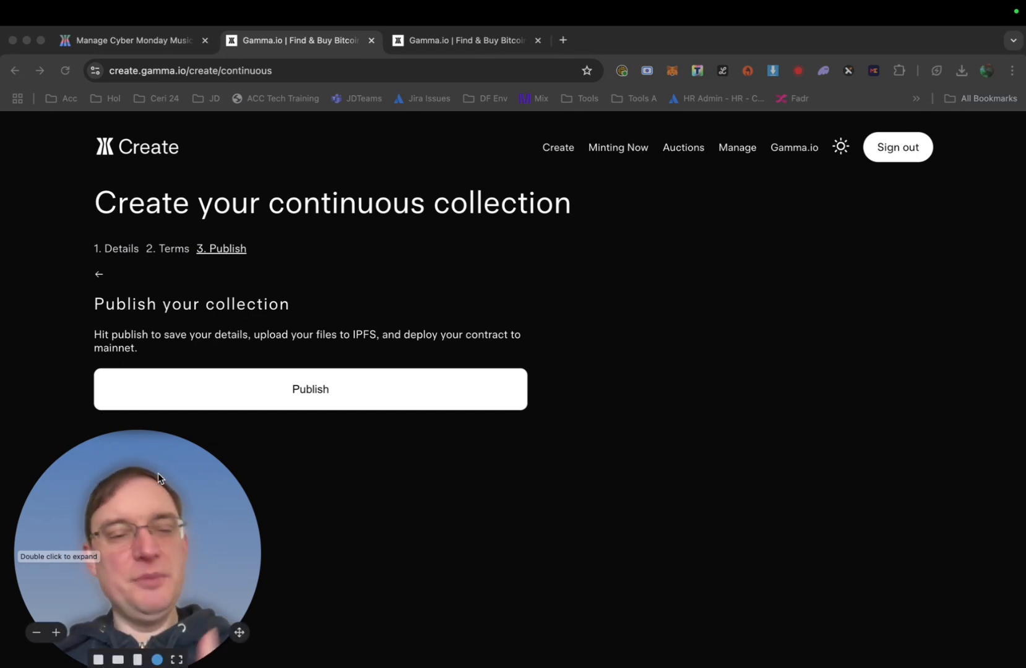
click(311, 394)
click(311, 394)
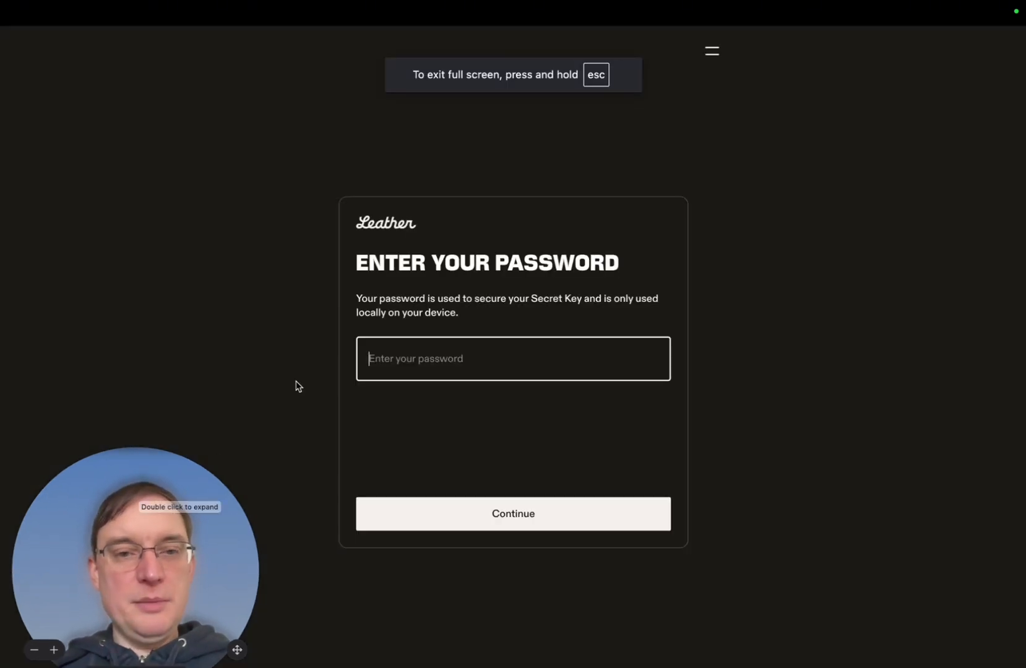
Take the Leather window out of full screen and submit the wallet password to unlock it
mouse_move(174, 3)
click(37, 36)
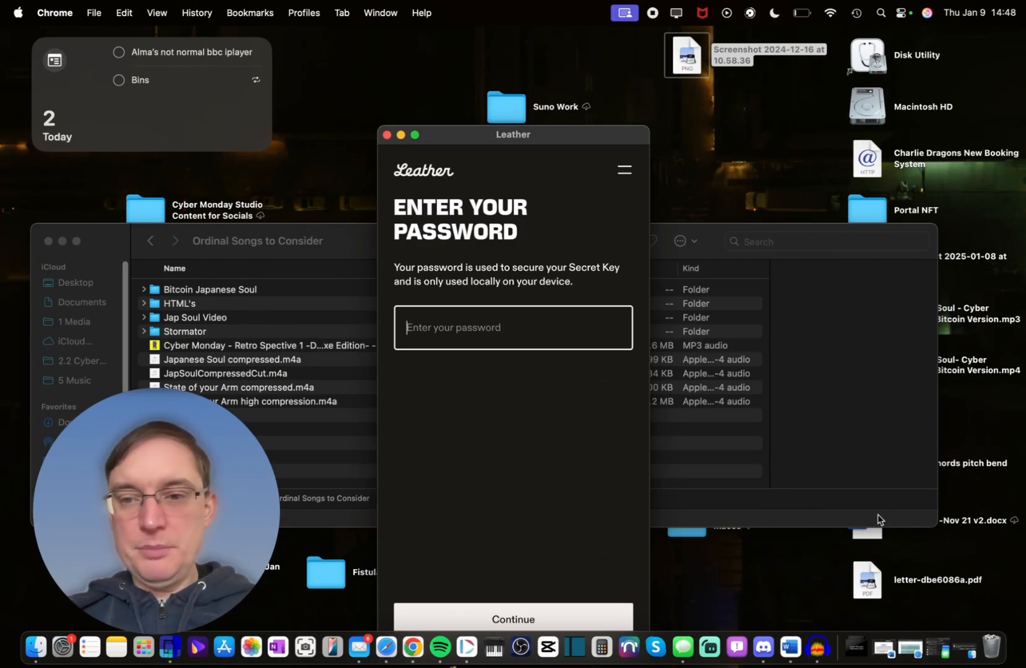
key(ctrl+Right)
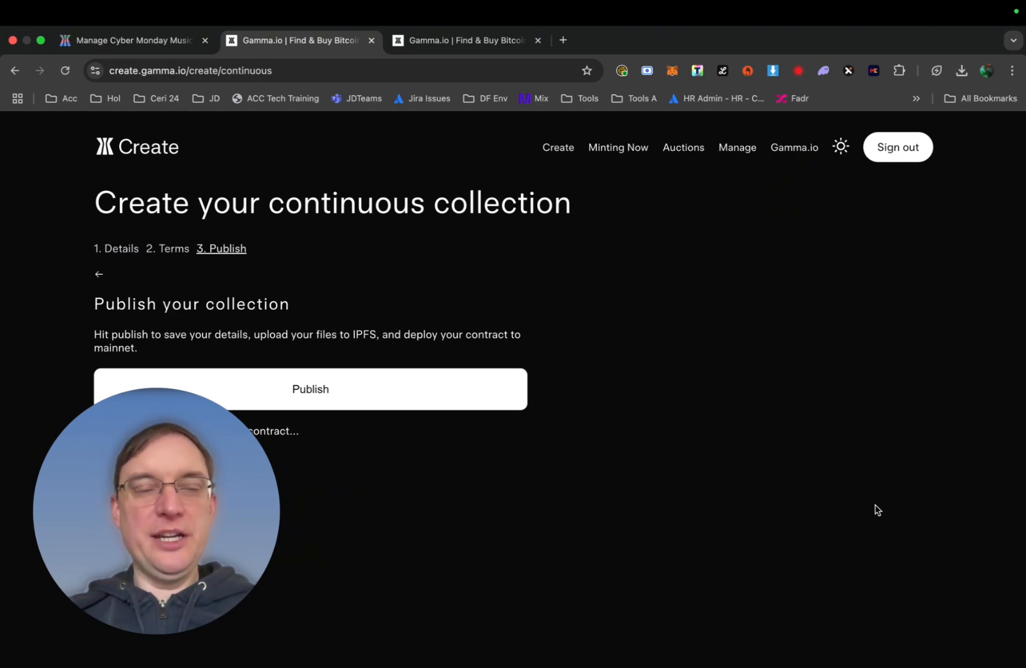
key(ctrl+Left)
click(493, 619)
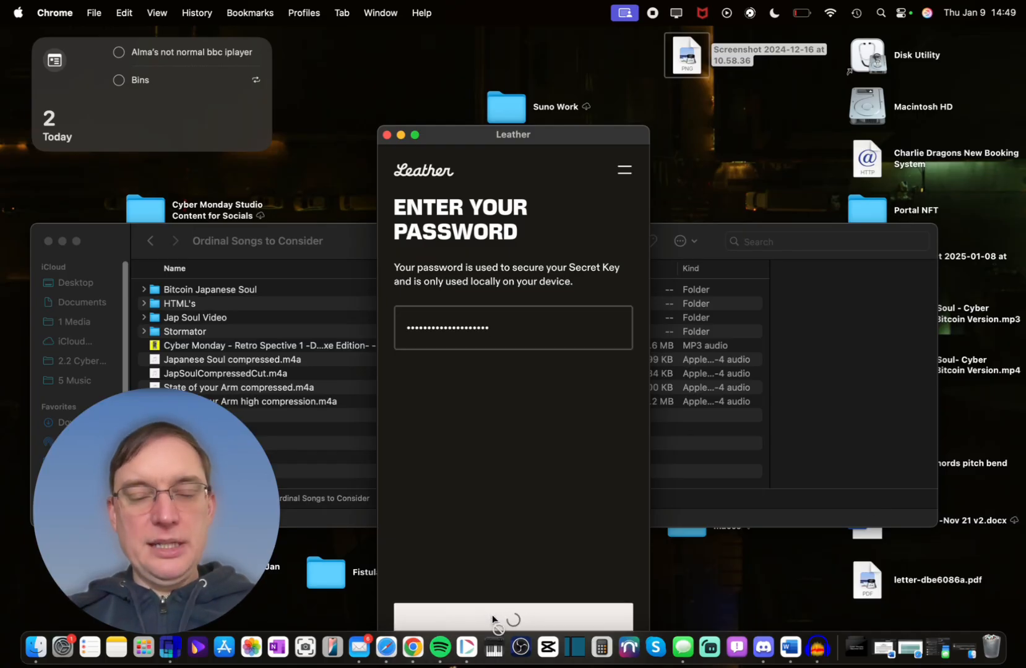
drag(494, 135, 483, 84)
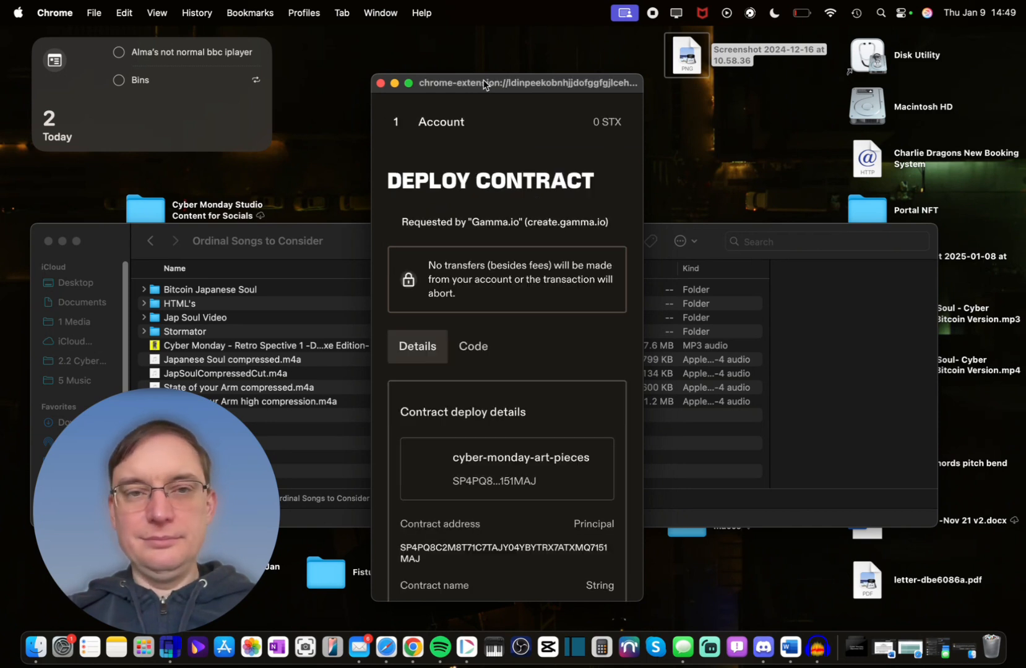
Confirm the cyber-monday-art-pieces Deploy Contract request in Leather, then return to Chrome
scroll(529, 338, down, 5)
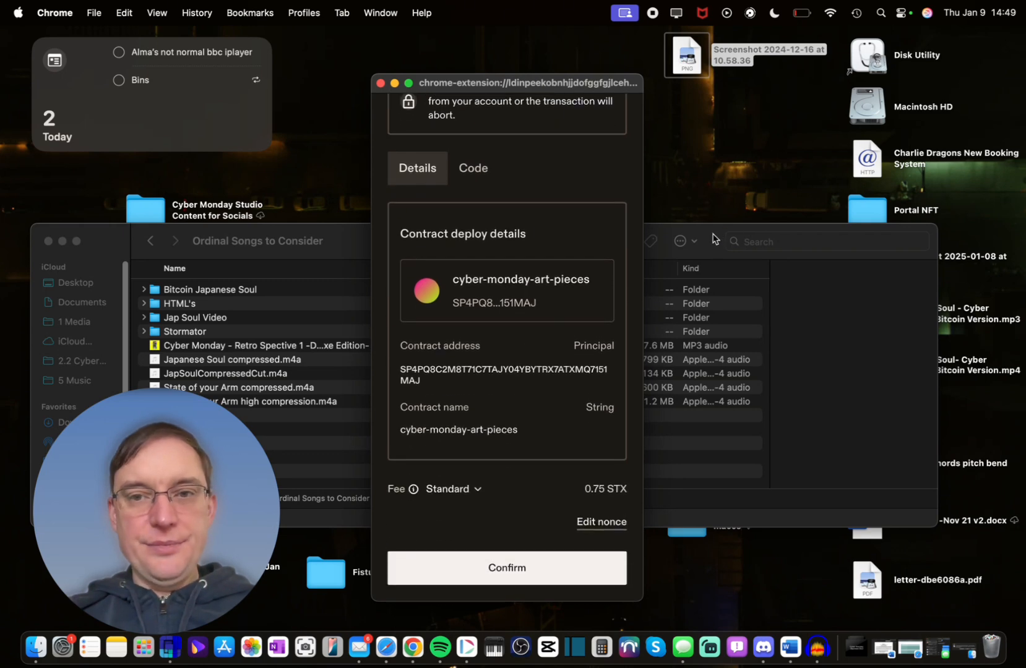
drag(713, 238, 708, 117)
double_click(257, 120)
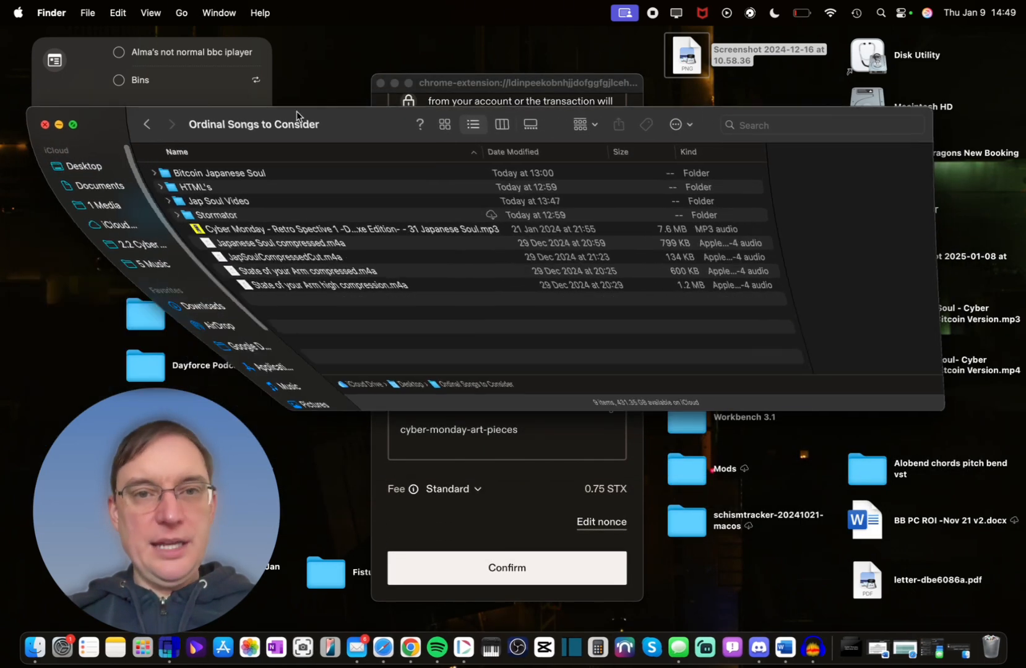
drag(449, 82, 404, 36)
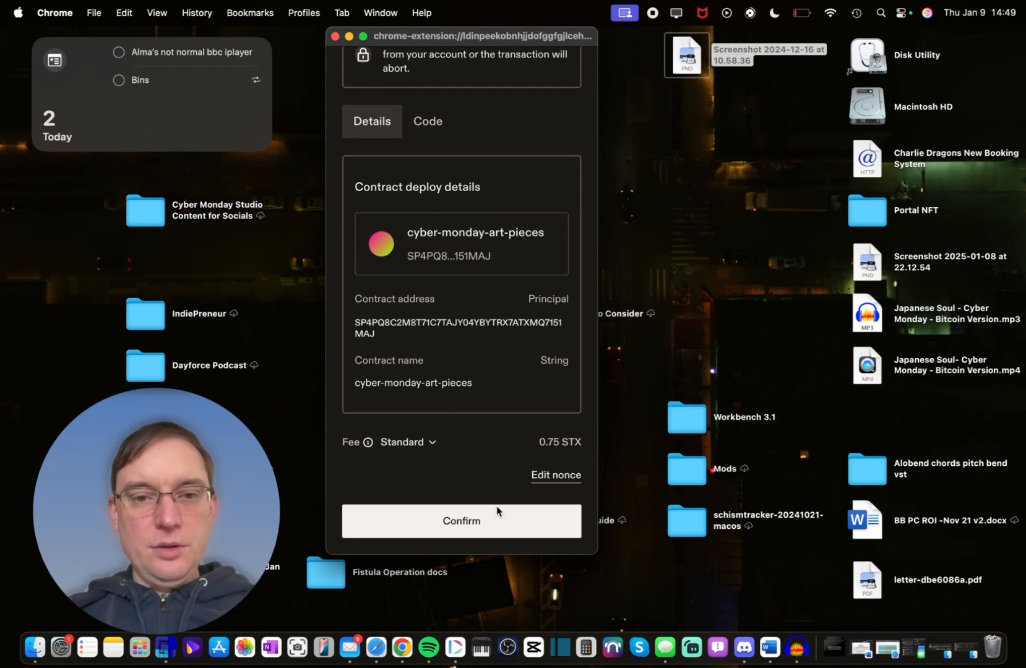
click(478, 525)
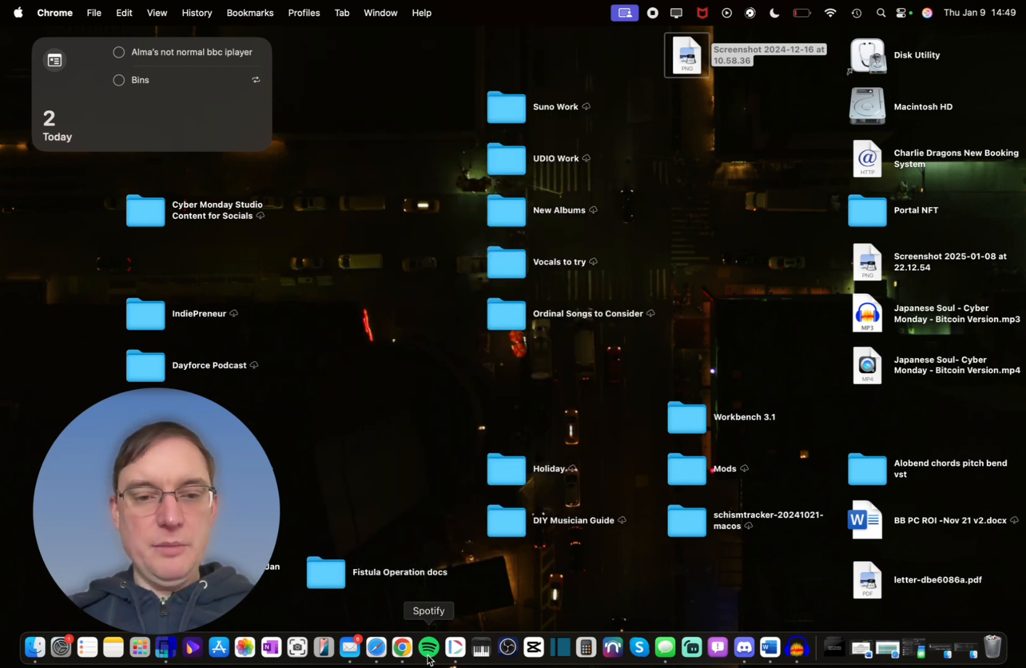
click(402, 647)
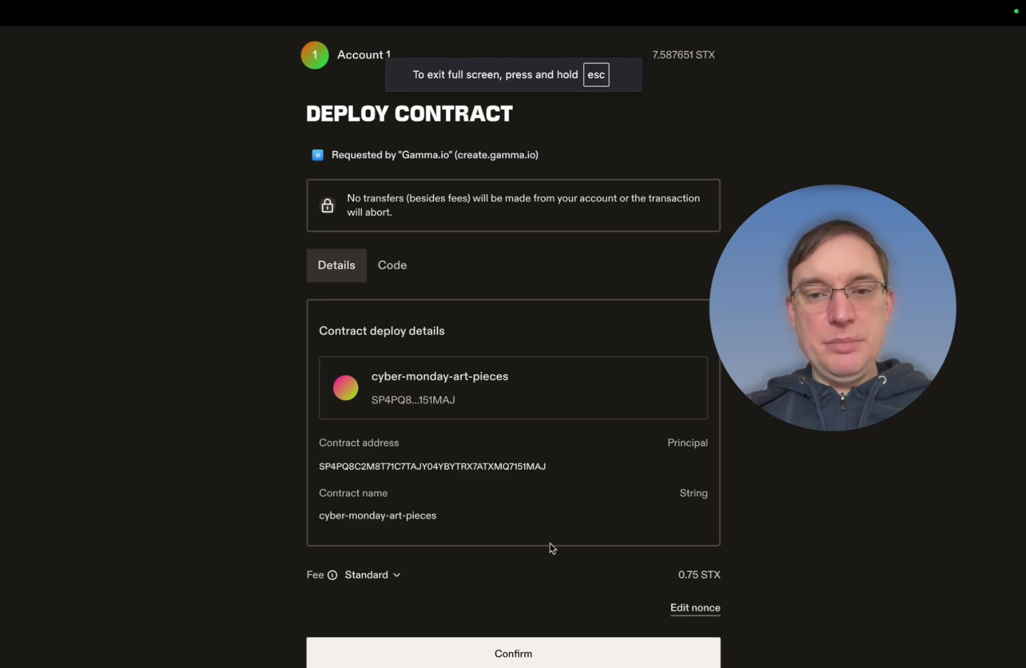
Retry confirming the deployment, dismiss both 'contract already exists' errors, and close the wallet request
scroll(549, 545, down, 1)
click(533, 646)
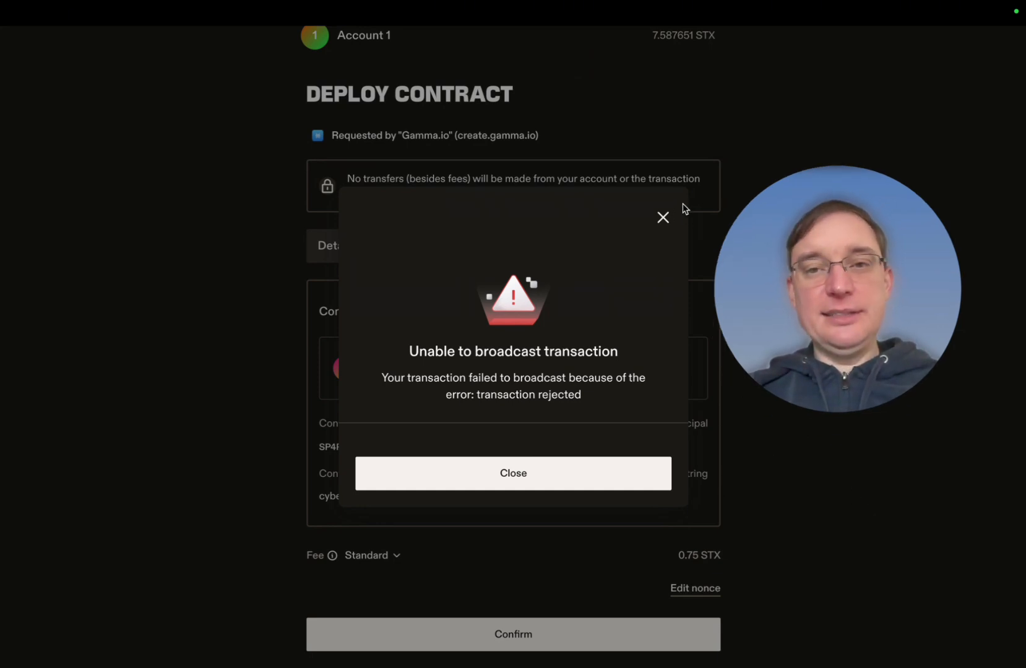
click(502, 489)
click(515, 643)
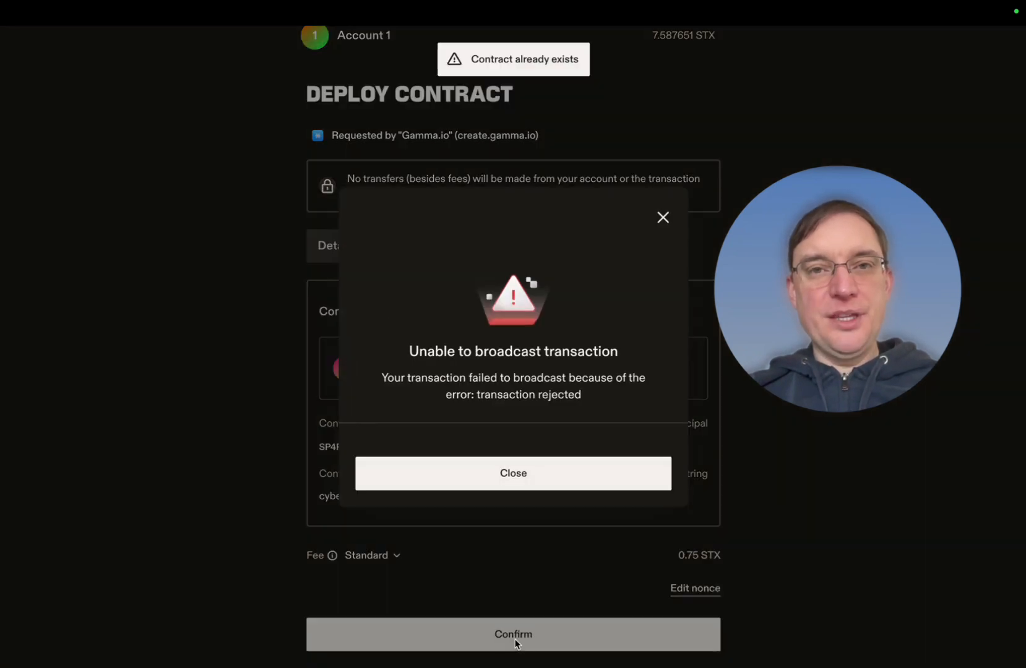
click(662, 217)
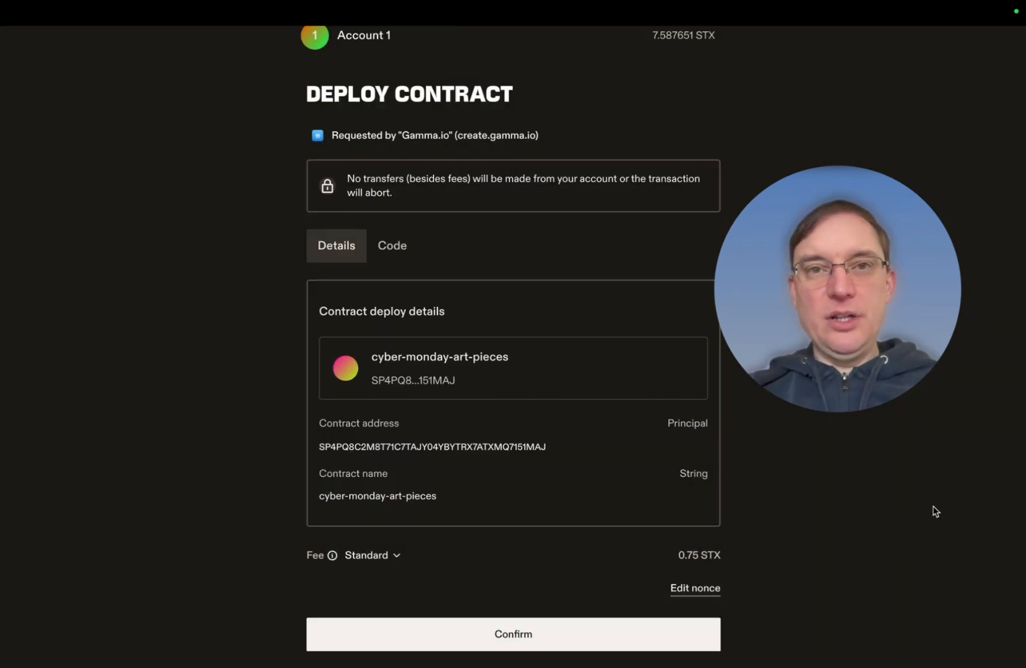
key(super+w)
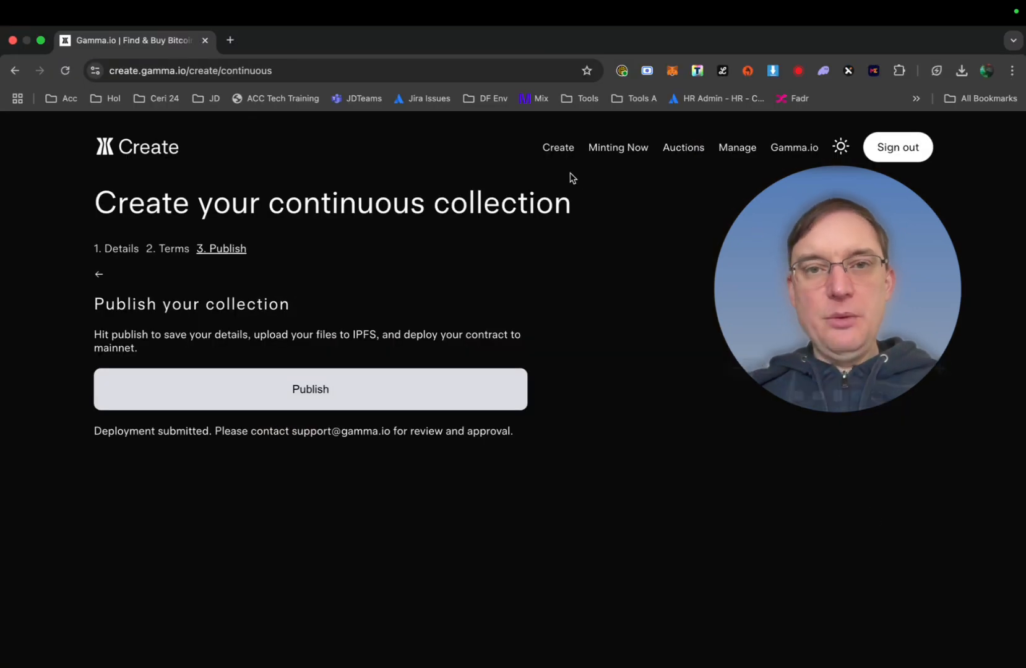
Open the cyber-monday-art-pieces row under My Stacks Contracts on the Manage page
click(736, 149)
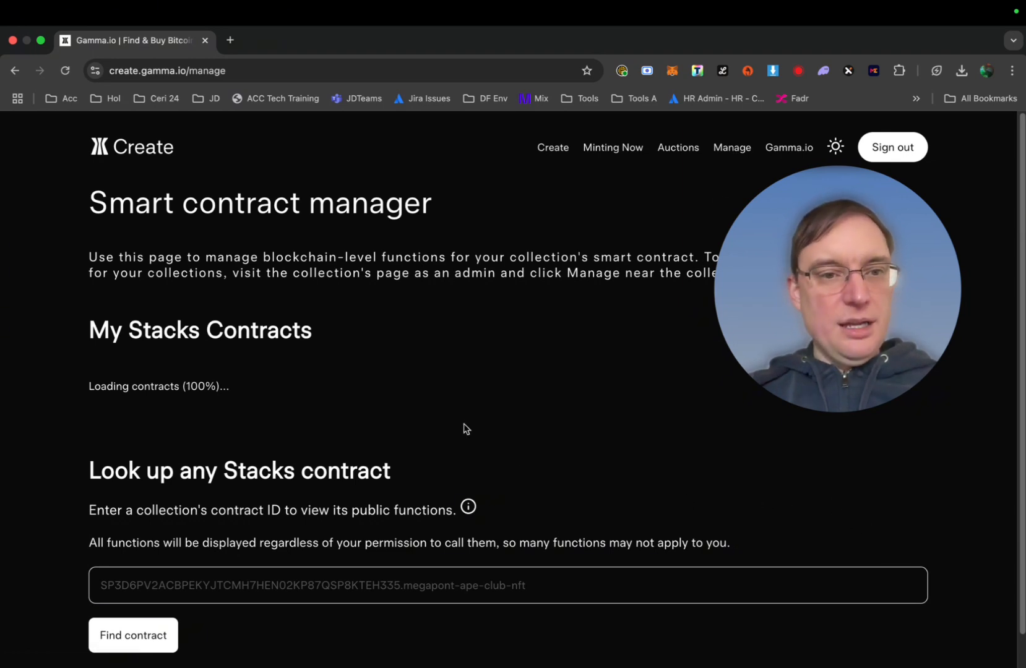
drag(892, 272, 646, 180)
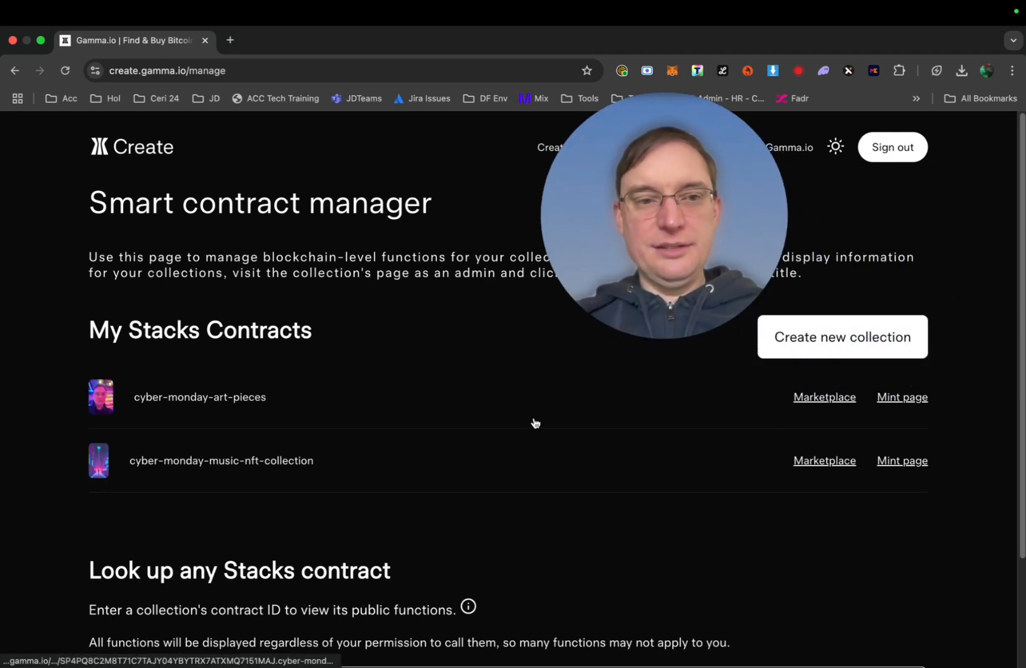
click(176, 403)
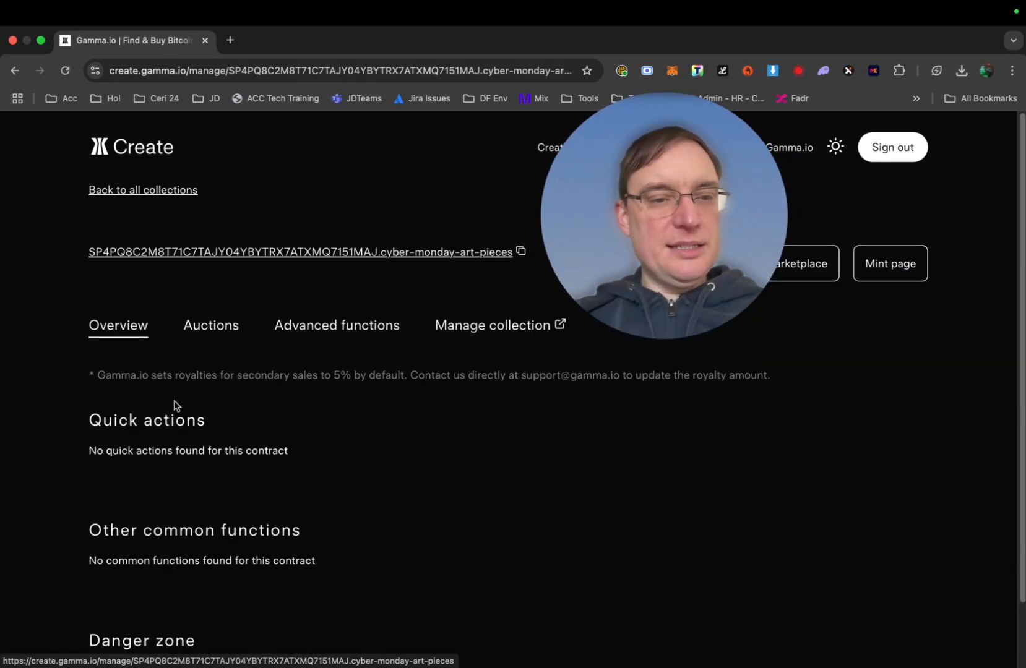
scroll(300, 427, down, 3)
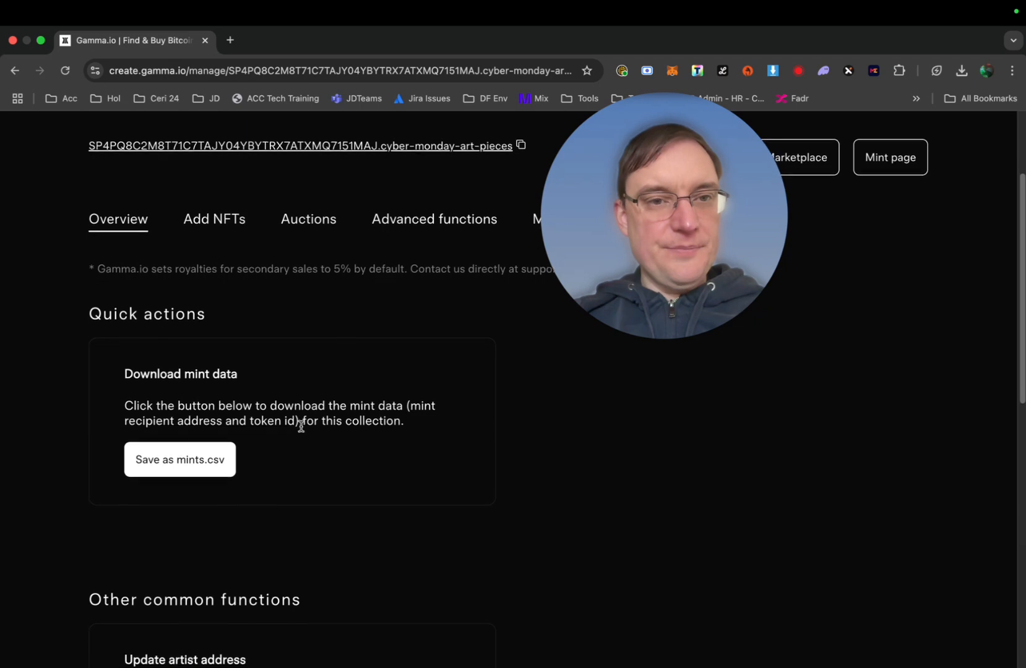
scroll(272, 368, down, 7)
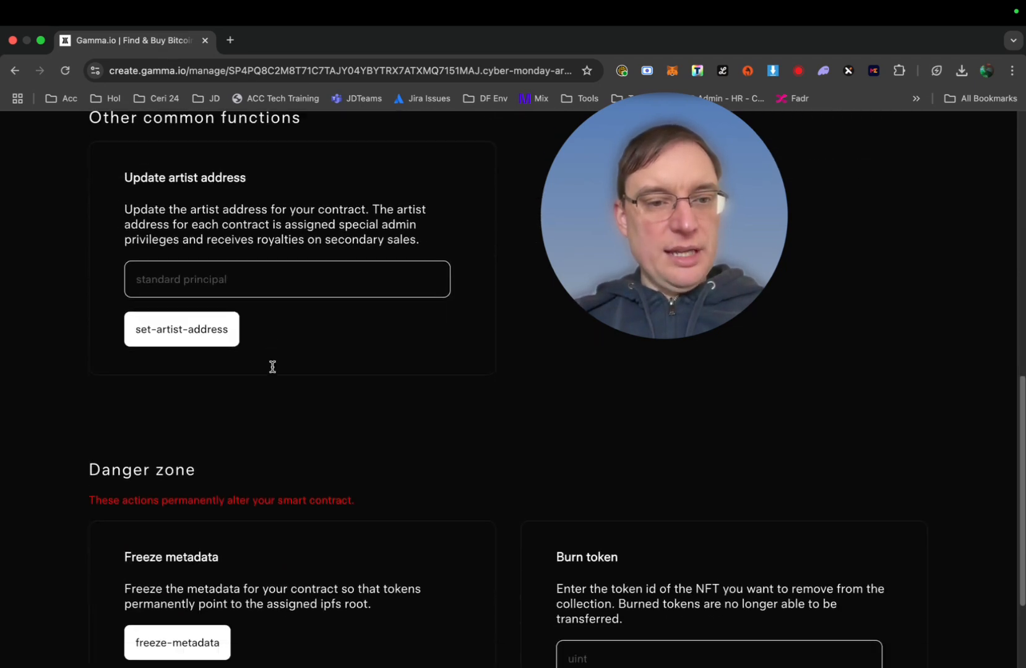
Open the profile's Created tab listing Cyber Monday Art Pieces beside Cyber Monday Music
scroll(272, 371, up, 10)
click(208, 370)
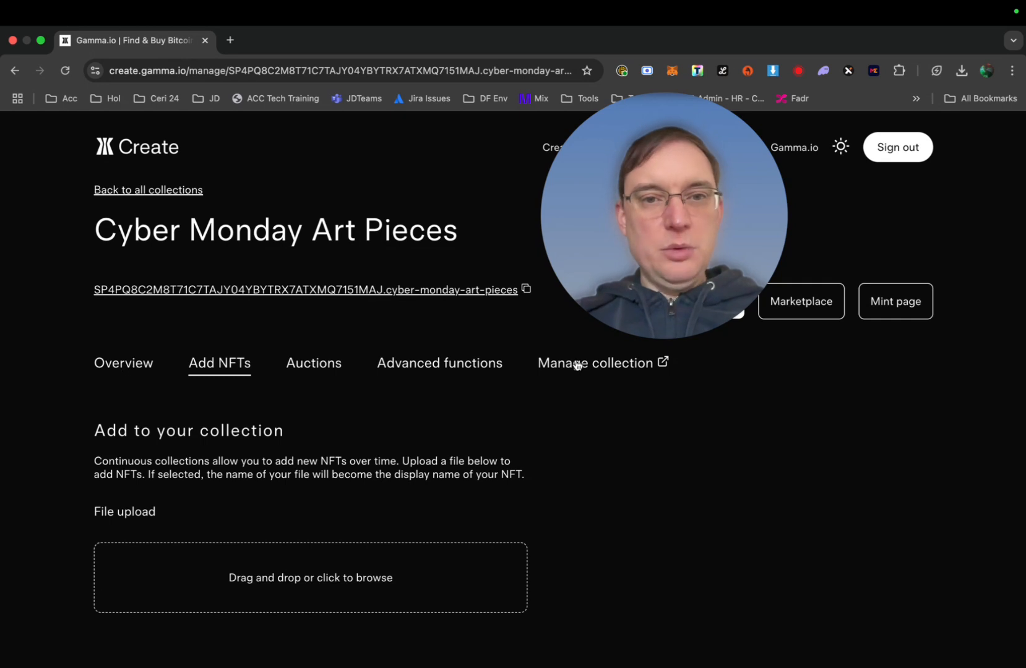
click(617, 364)
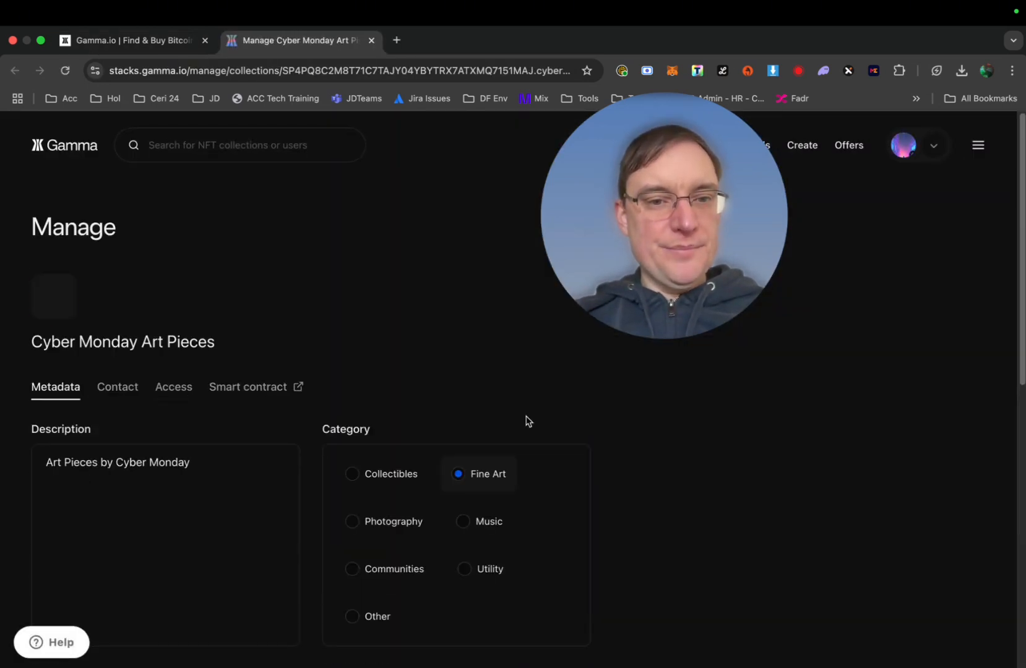
scroll(527, 421, down, 1)
scroll(526, 422, down, 1)
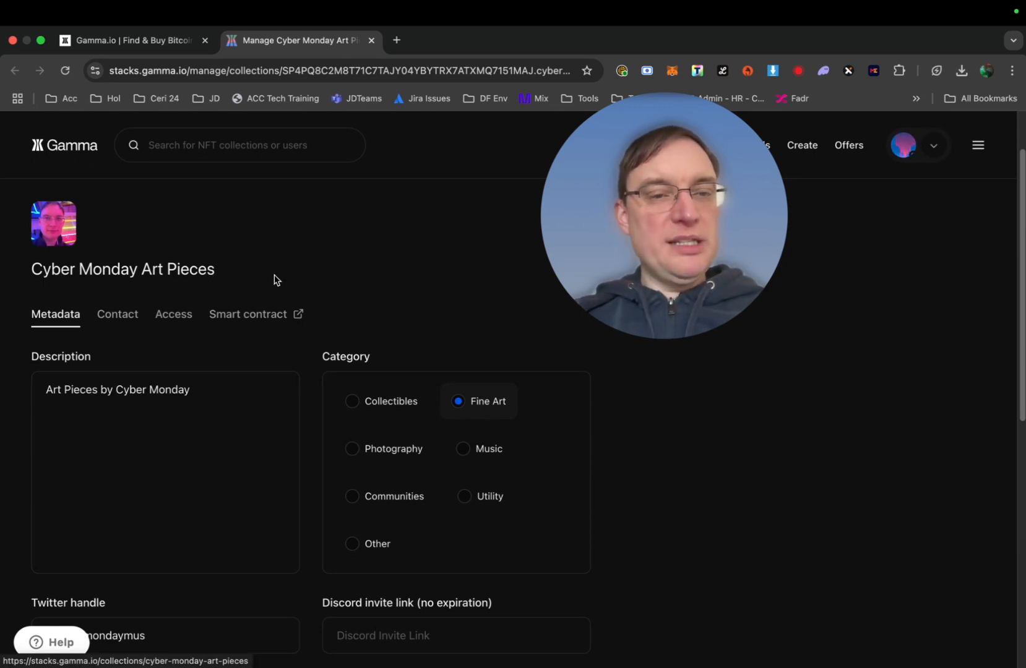
scroll(247, 421, down, 2)
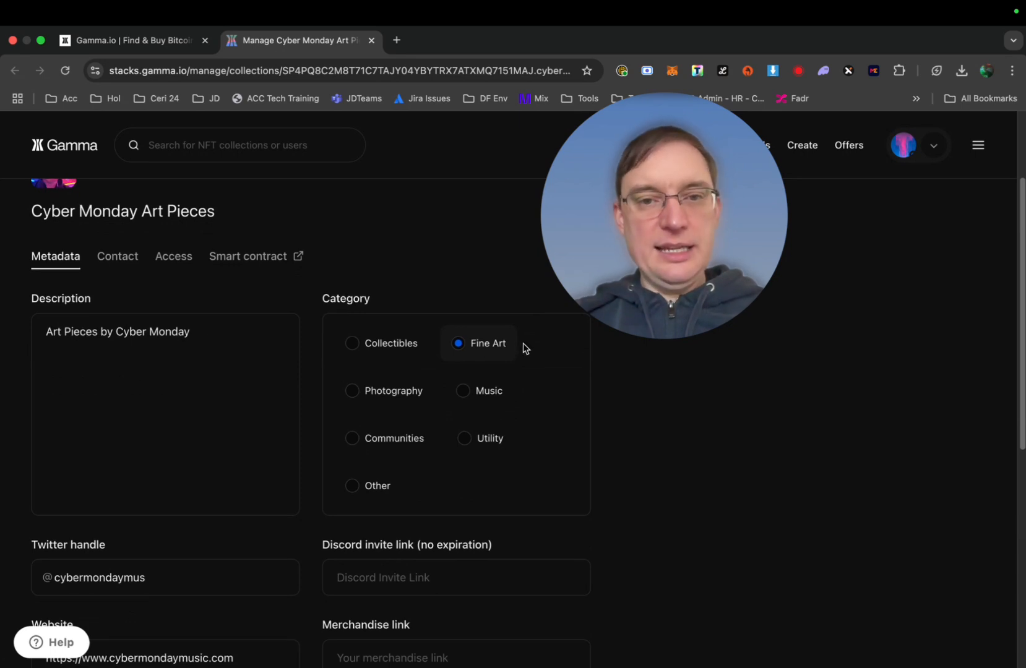
scroll(191, 407, down, 5)
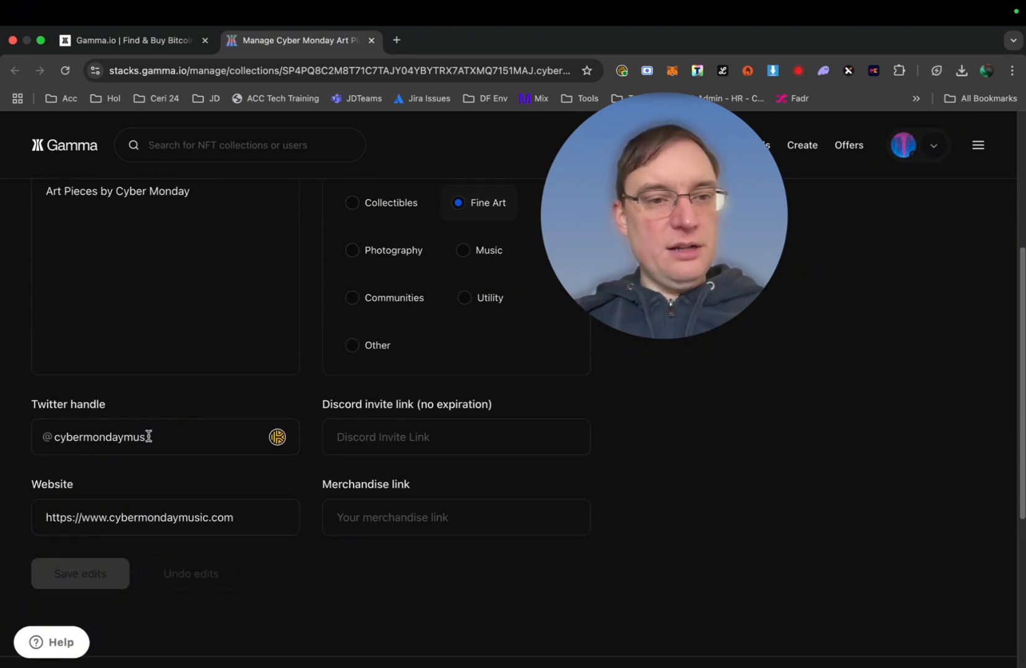
scroll(222, 579, up, 5)
scroll(222, 579, down, 10)
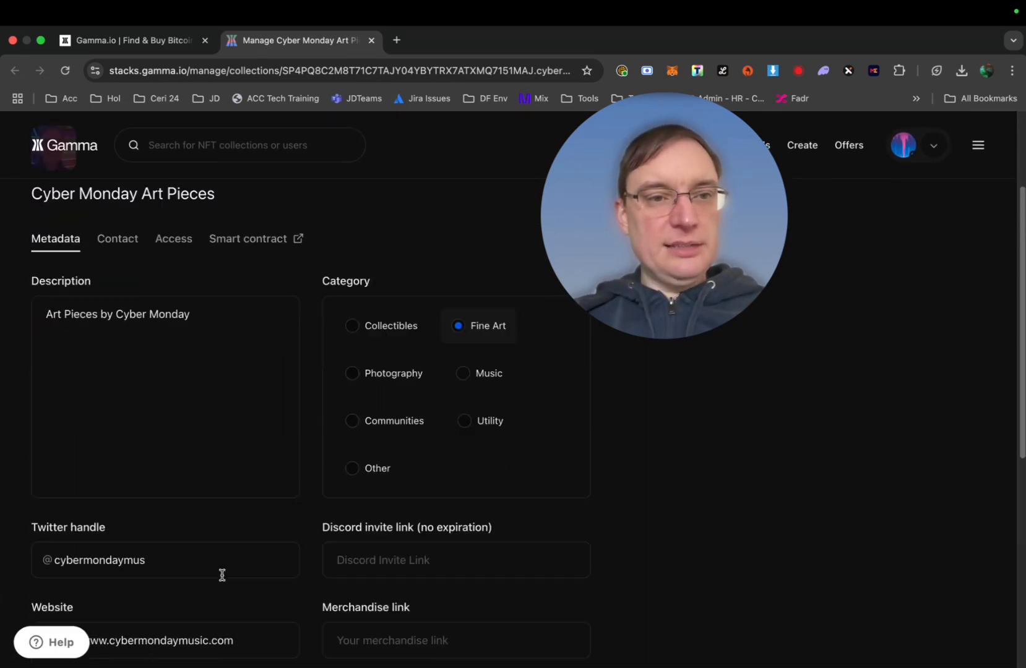
scroll(221, 580, up, 7)
scroll(221, 580, up, 6)
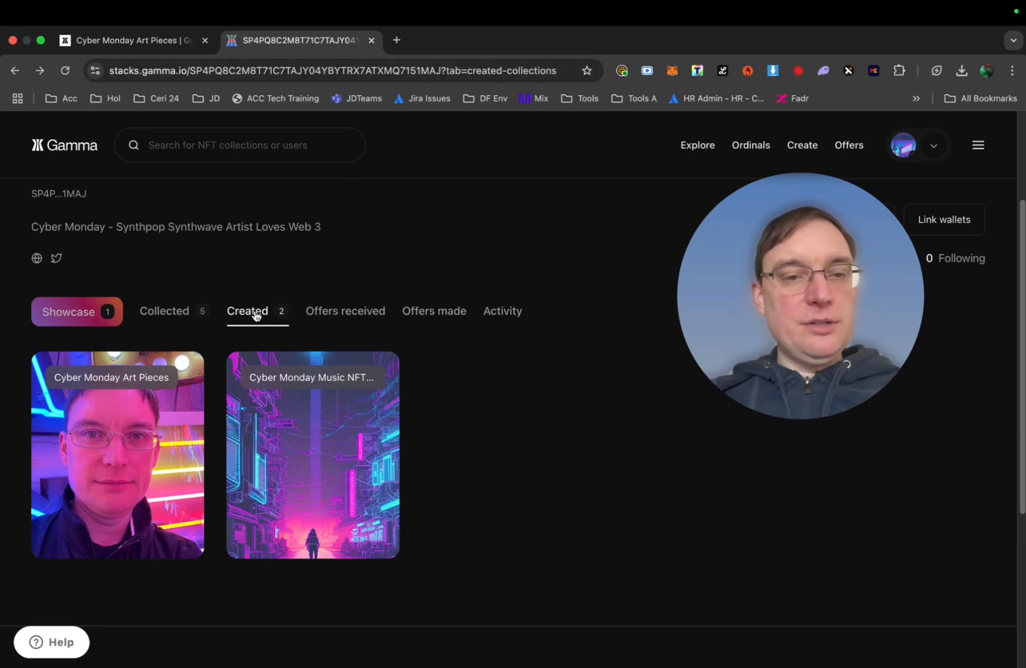
Open the Cyber Monday Art Pieces collection and its Neon Fan item
click(107, 422)
scroll(289, 441, down, 3)
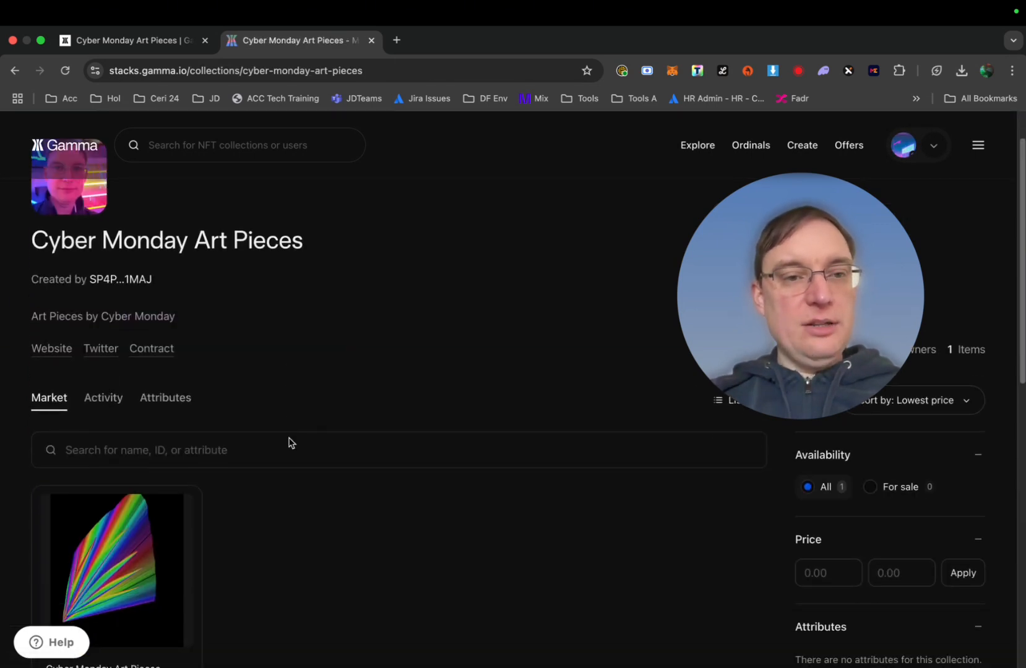
scroll(289, 439, down, 2)
drag(741, 254, 551, 196)
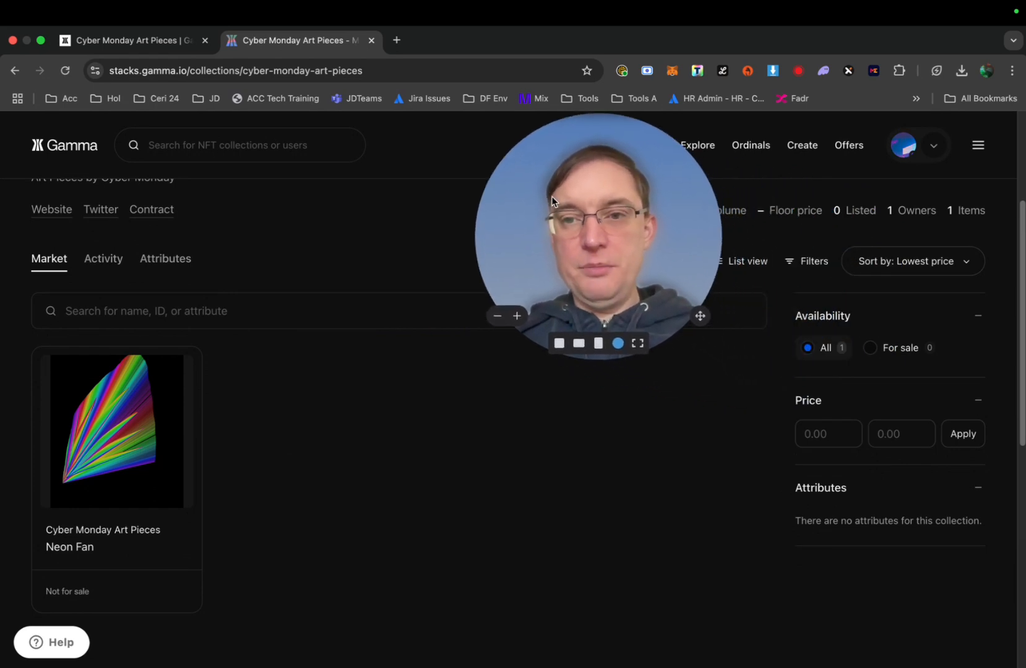
click(95, 434)
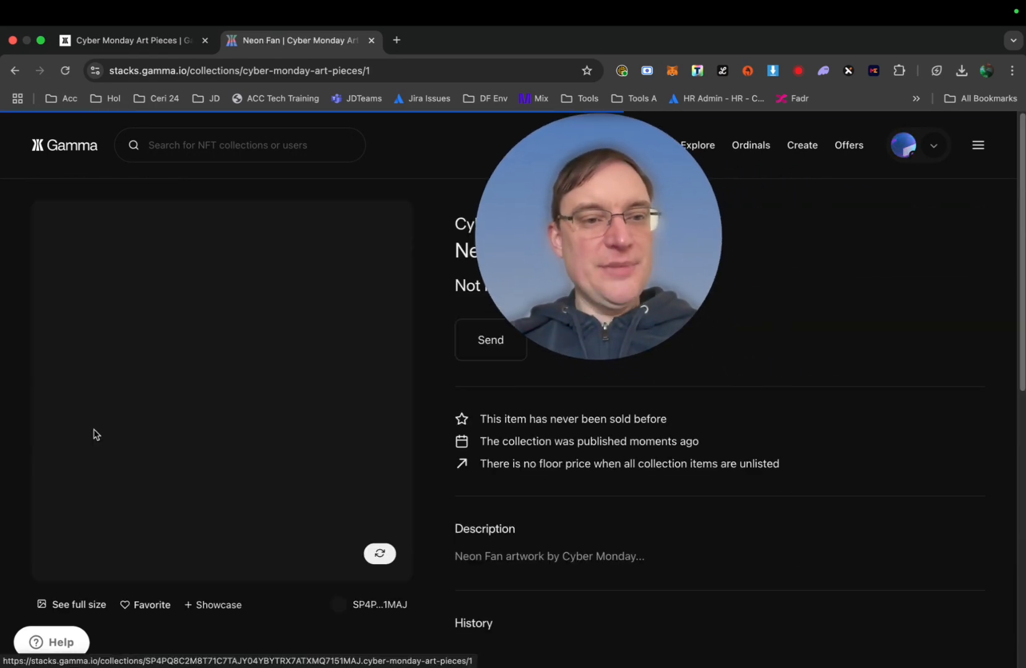
Favourite Neon Fan and go back to the collection's market page
drag(566, 276, 857, 269)
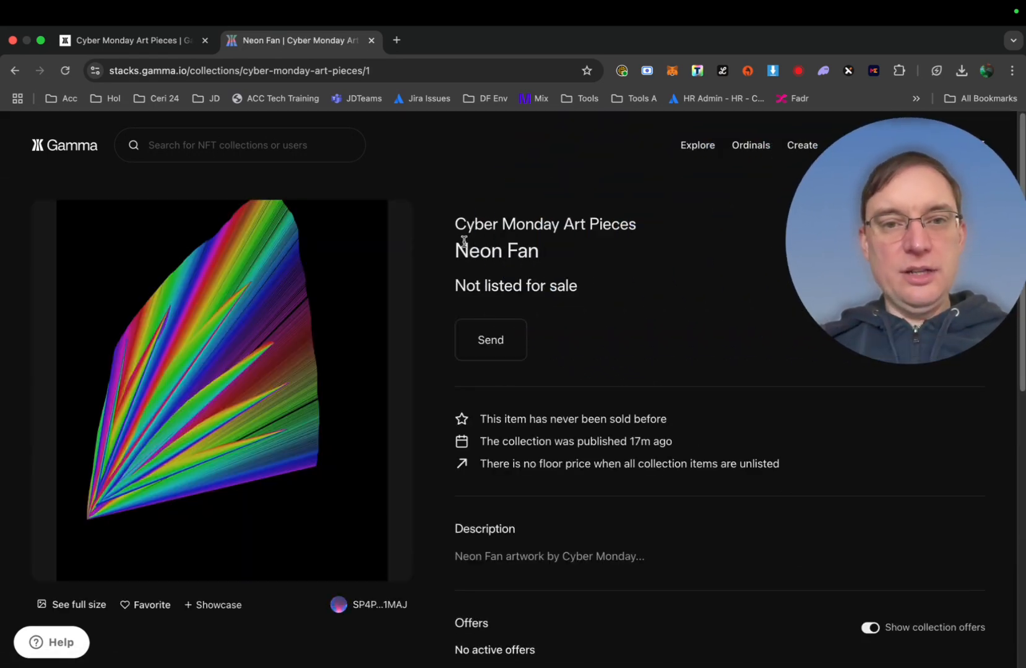
scroll(193, 428, down, 2)
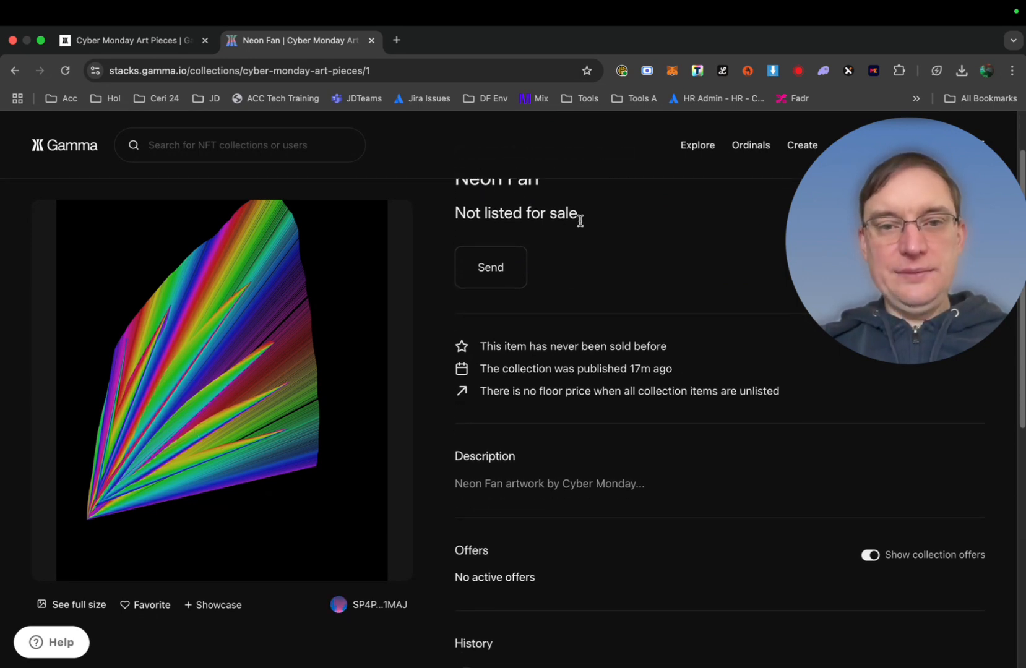
scroll(577, 281, down, 6)
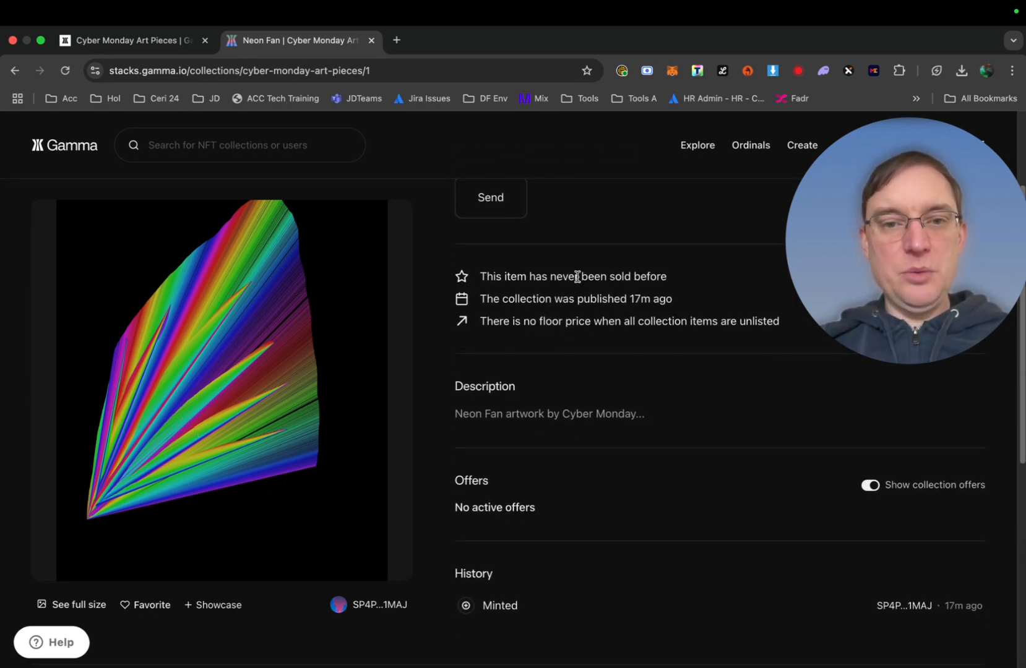
scroll(576, 276, down, 2)
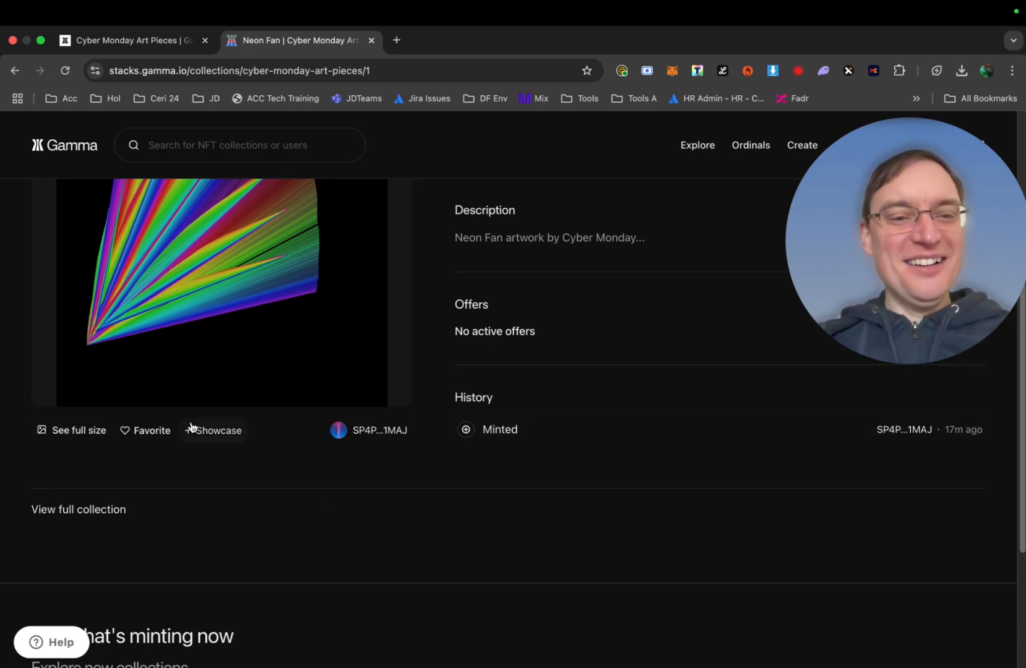
scroll(195, 427, up, 3)
scroll(399, 467, up, 4)
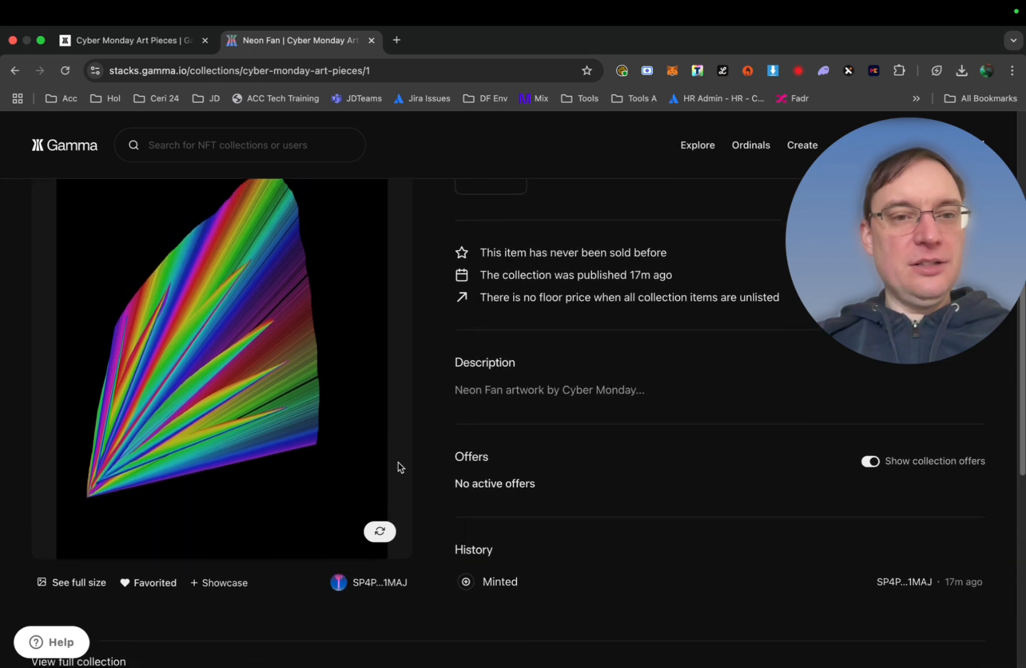
scroll(398, 467, up, 2)
scroll(398, 467, up, 1)
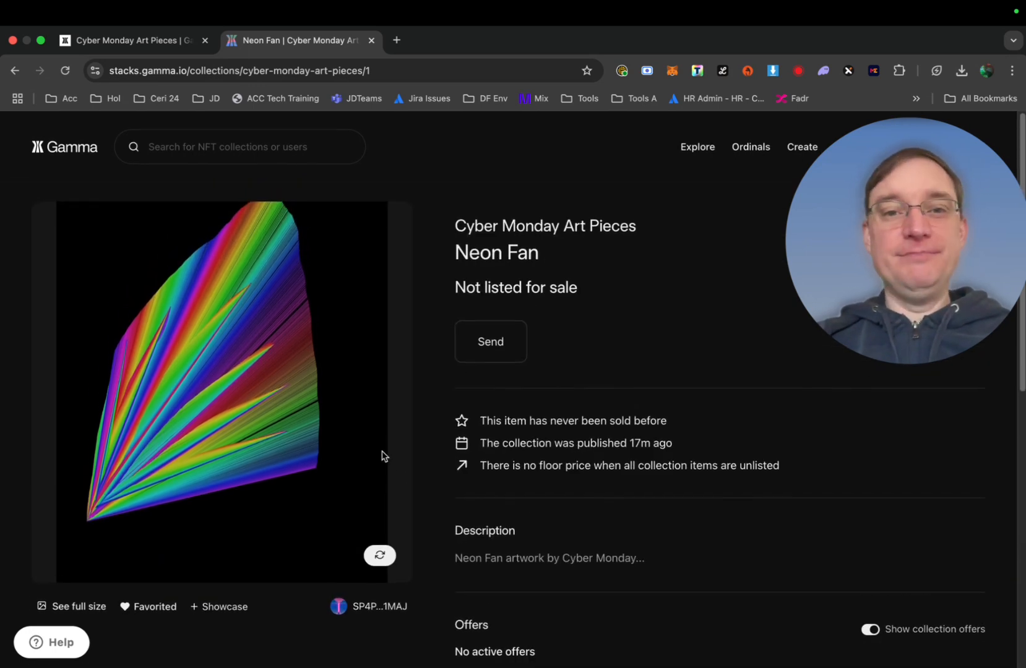
click(15, 70)
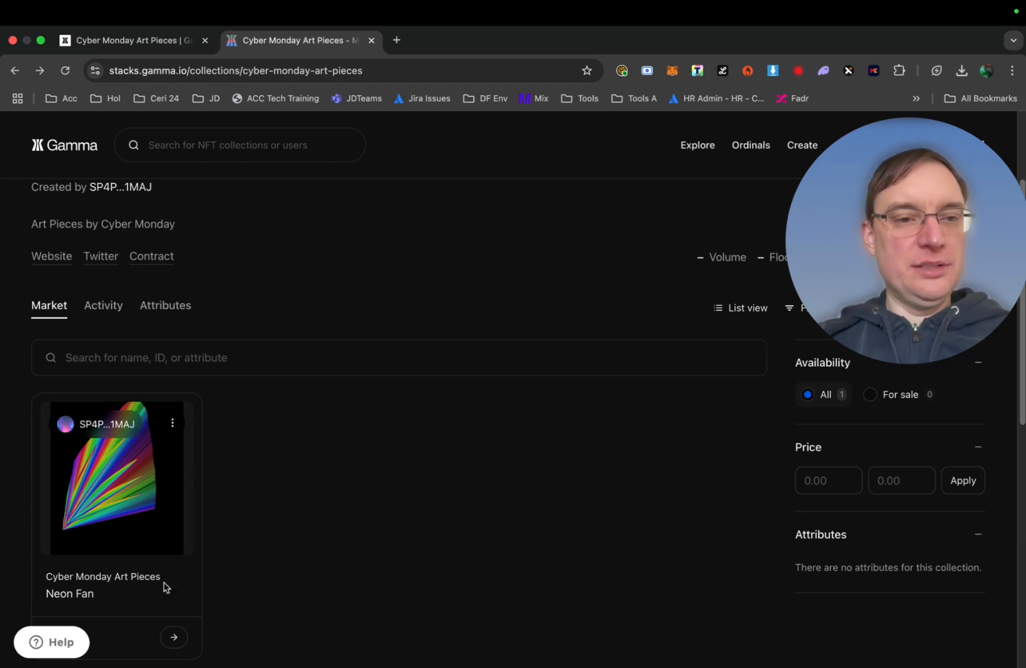
Showcase the Neon Fan NFT on the profile alongside Retro Generation
click(173, 424)
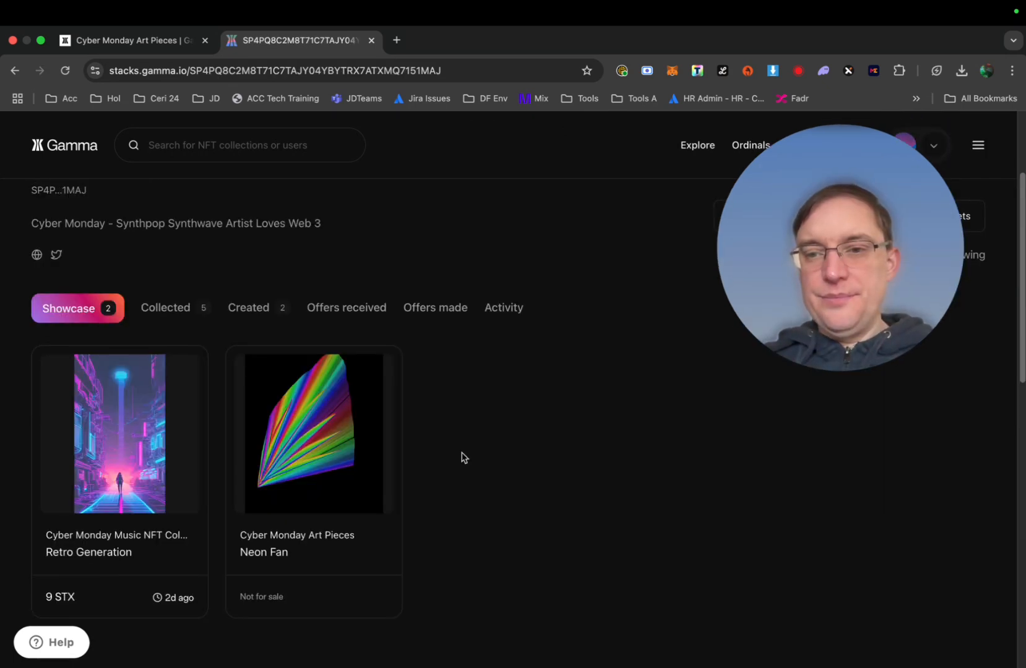
click(265, 552)
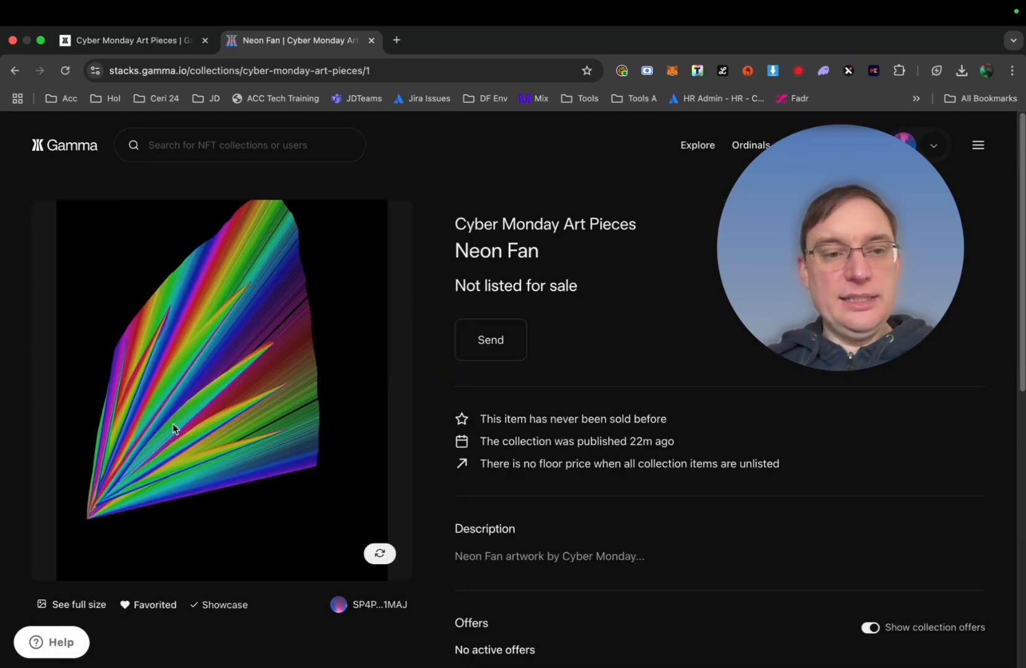
click(19, 71)
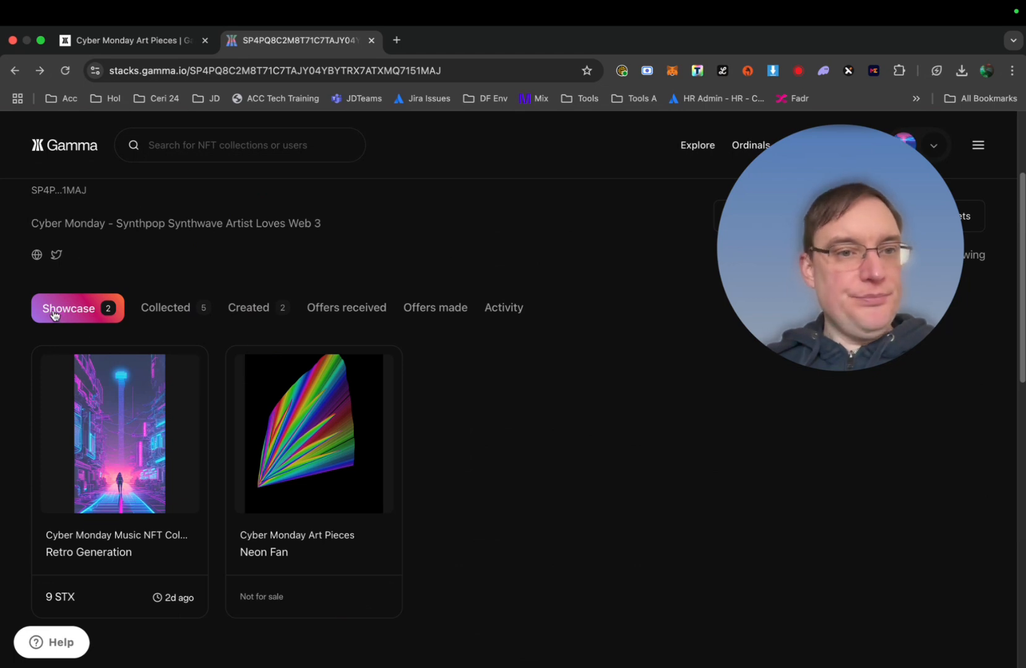
Check the Cyber Monday Art Pieces collection under Created, then return to the created collections
click(253, 311)
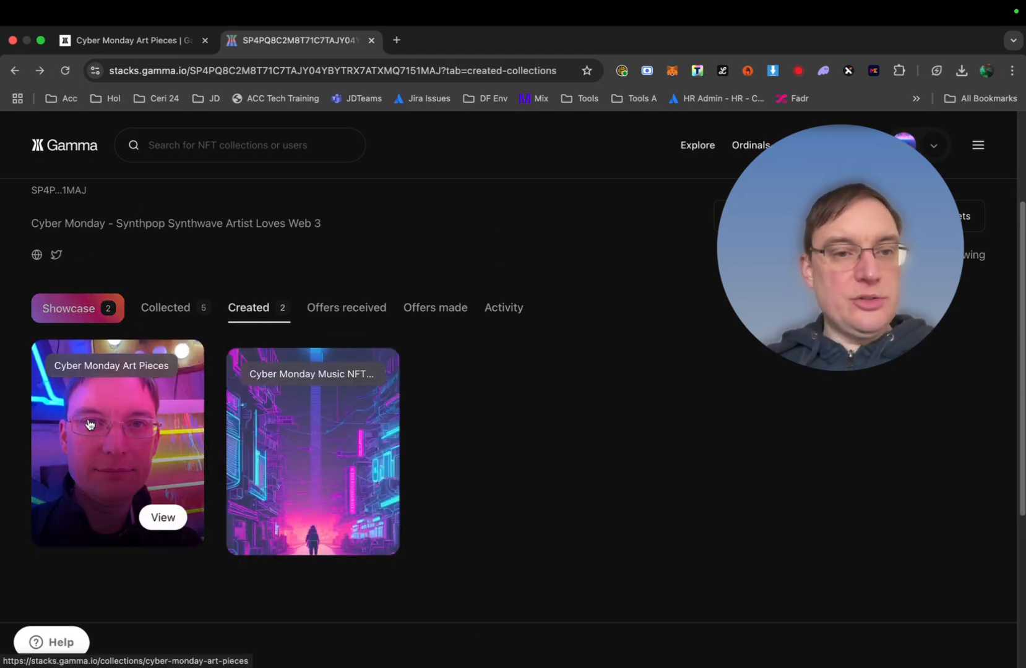
click(162, 536)
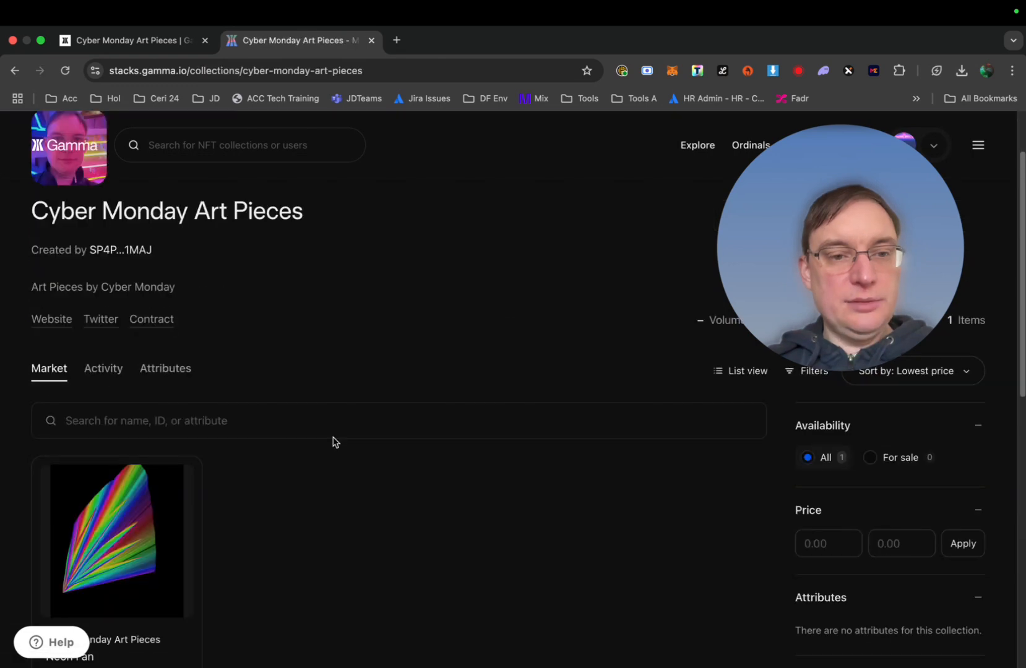
scroll(332, 441, down, 2)
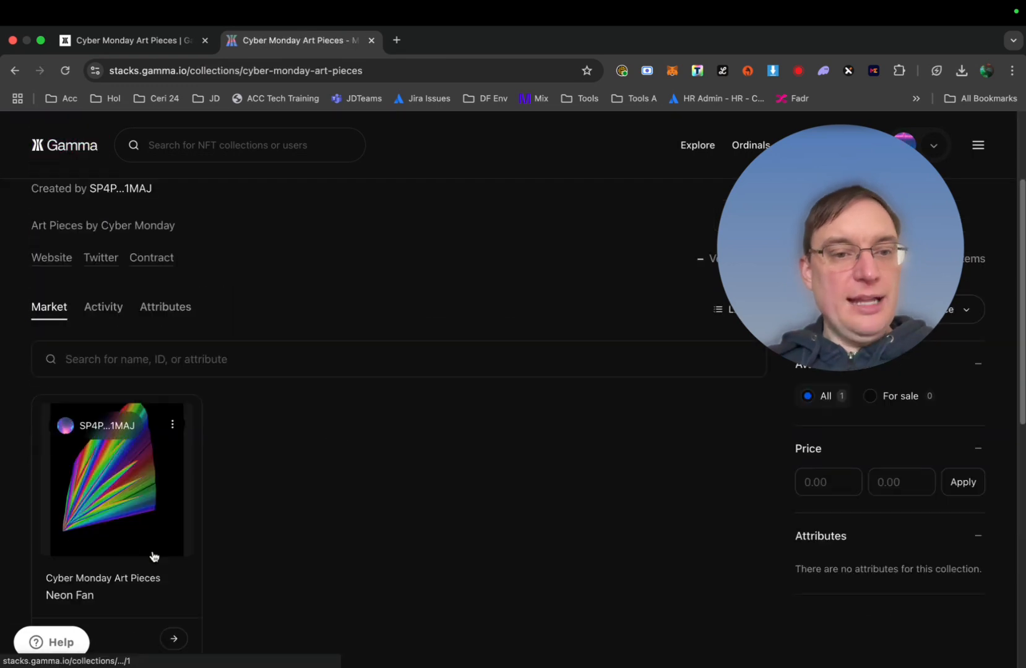
scroll(154, 556, down, 2)
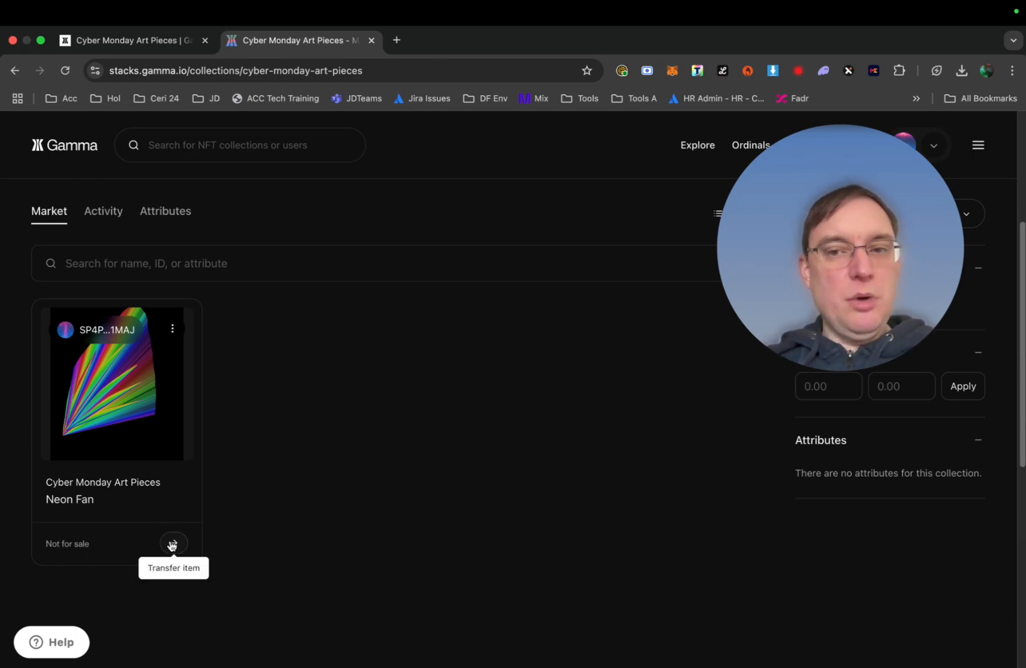
click(15, 71)
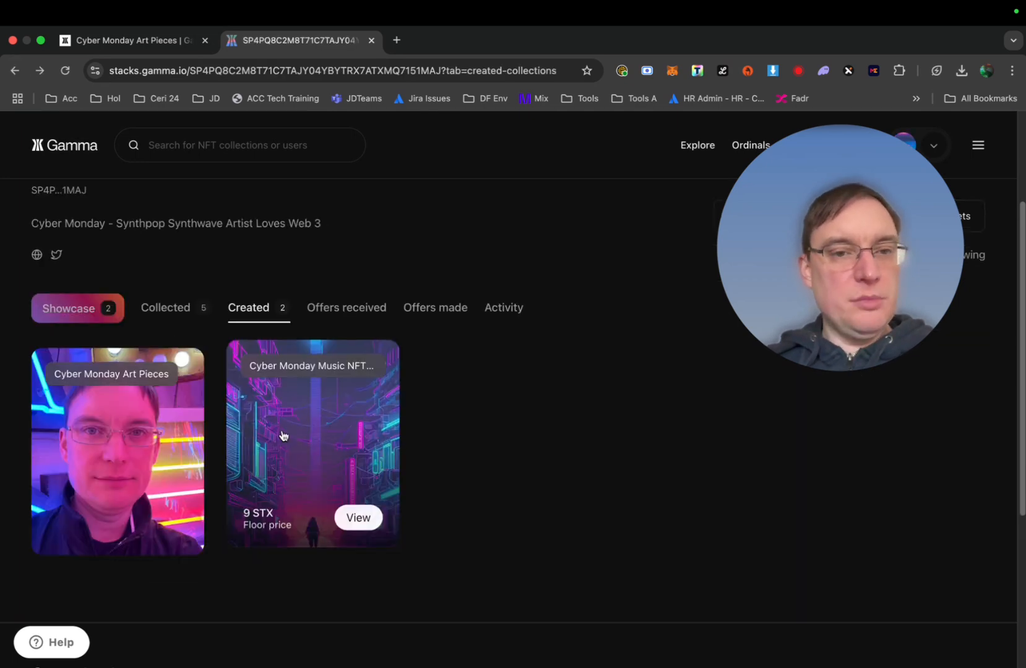
Unlist Retro Generation from 9 STX in the Cyber Monday Music collection and confirm it in the wallet
click(283, 436)
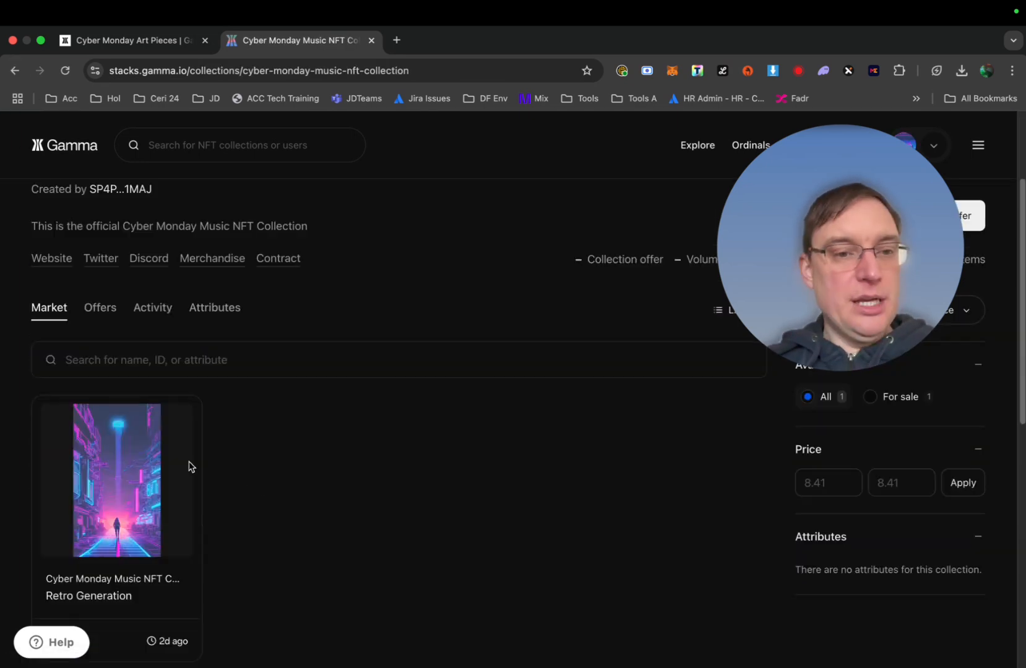
scroll(189, 466, down, 3)
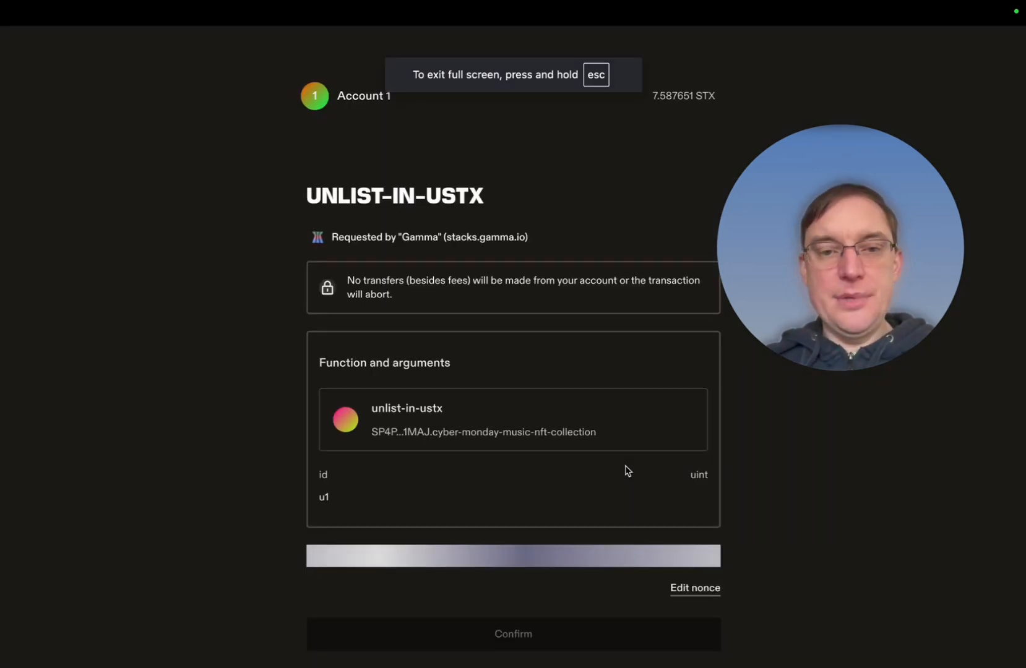
click(495, 630)
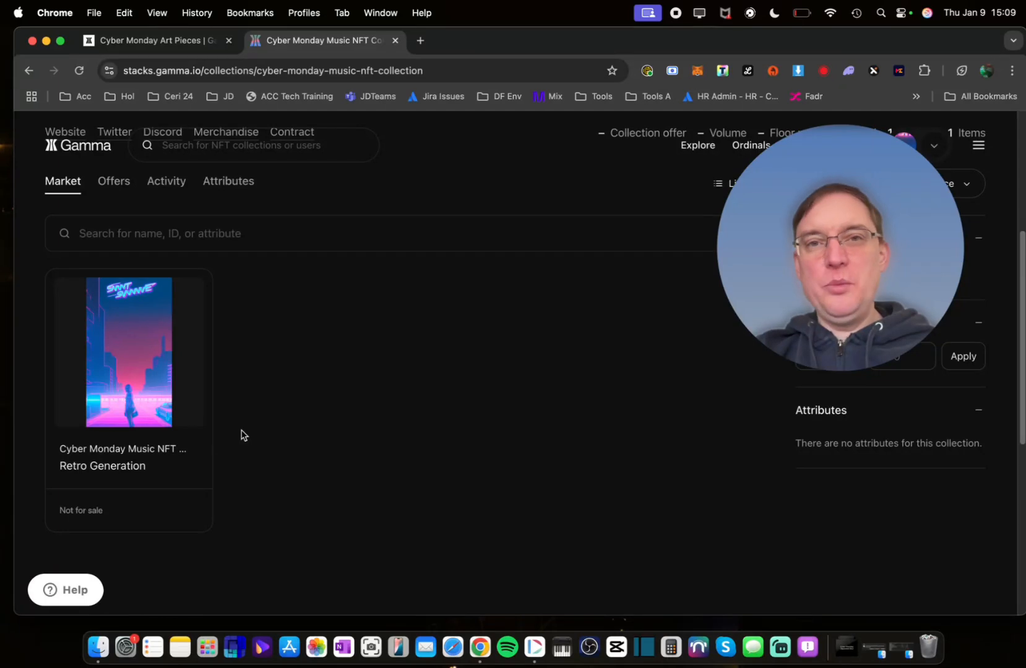
mouse_move(92, 397)
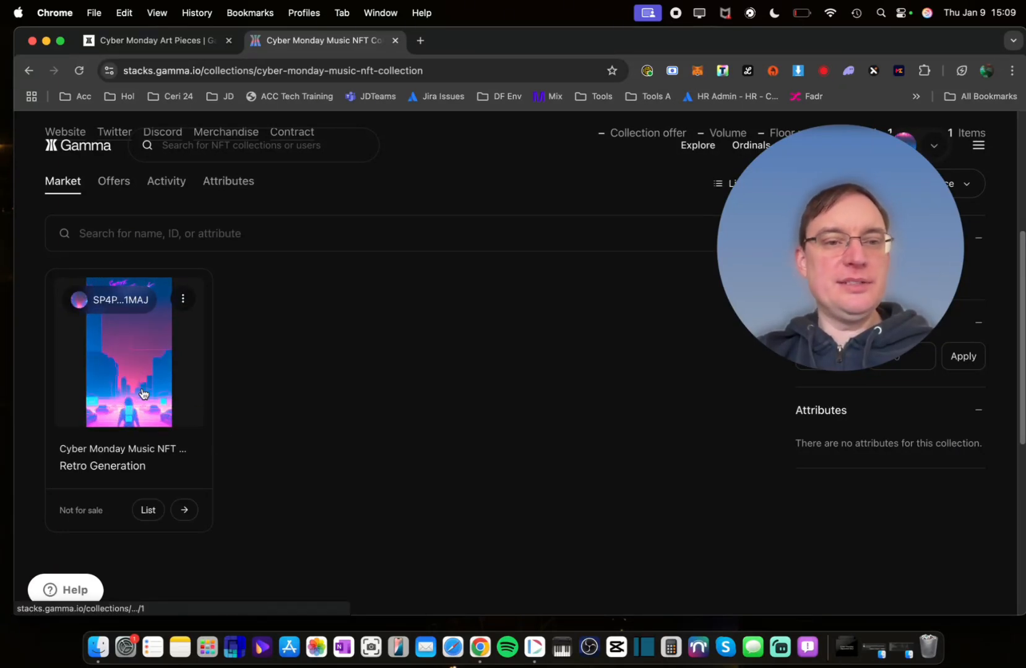
List Retro Generation for 20 STX and approve the listing in the Xverse wallet
click(148, 510)
drag(790, 208, 303, 205)
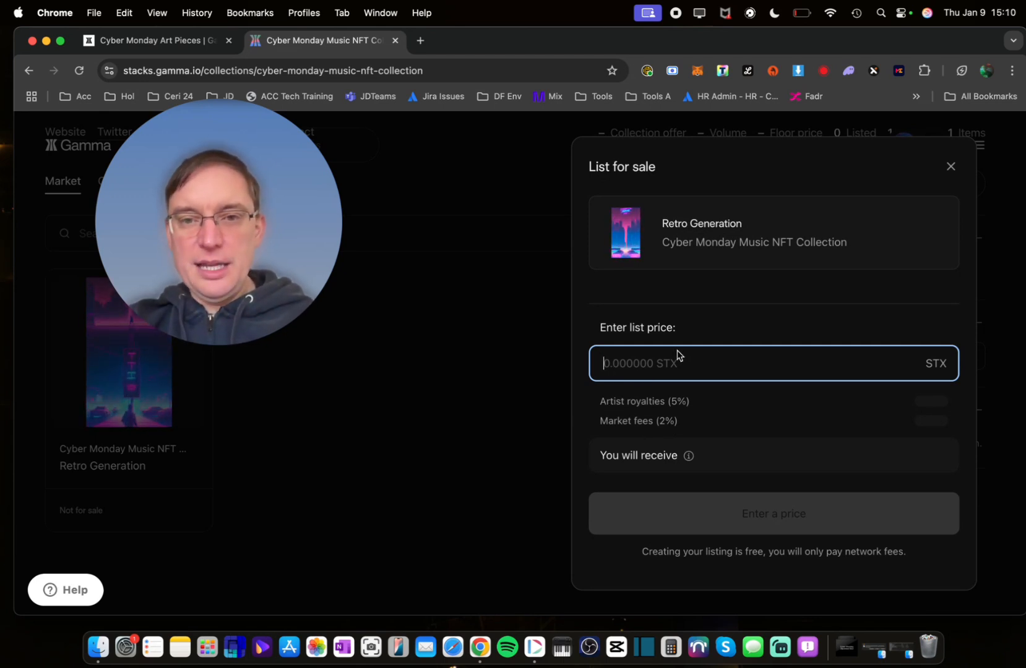
text(20)
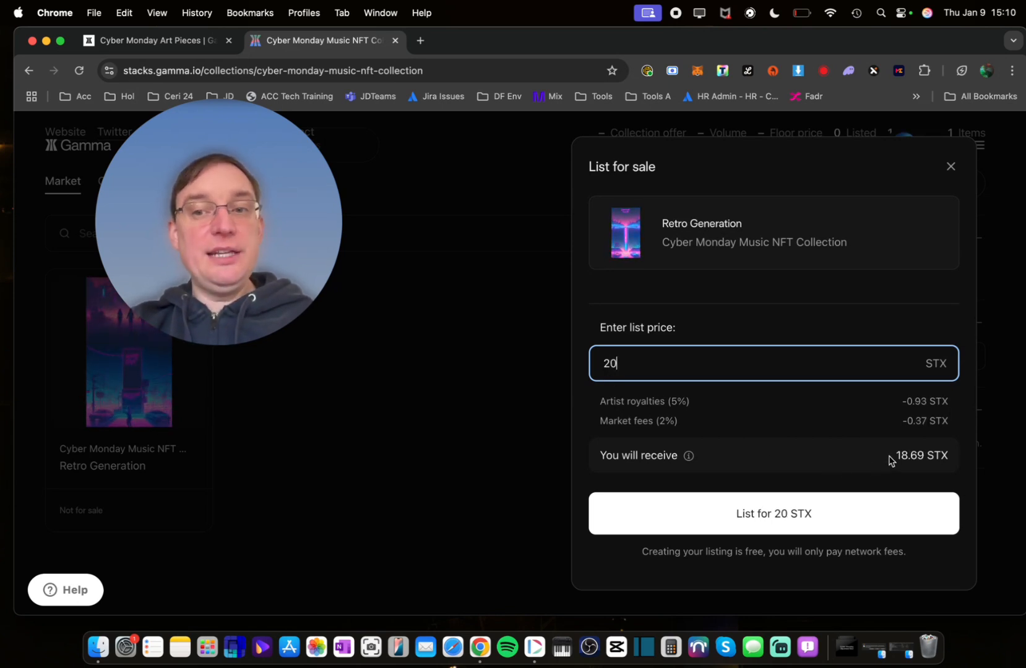
click(771, 519)
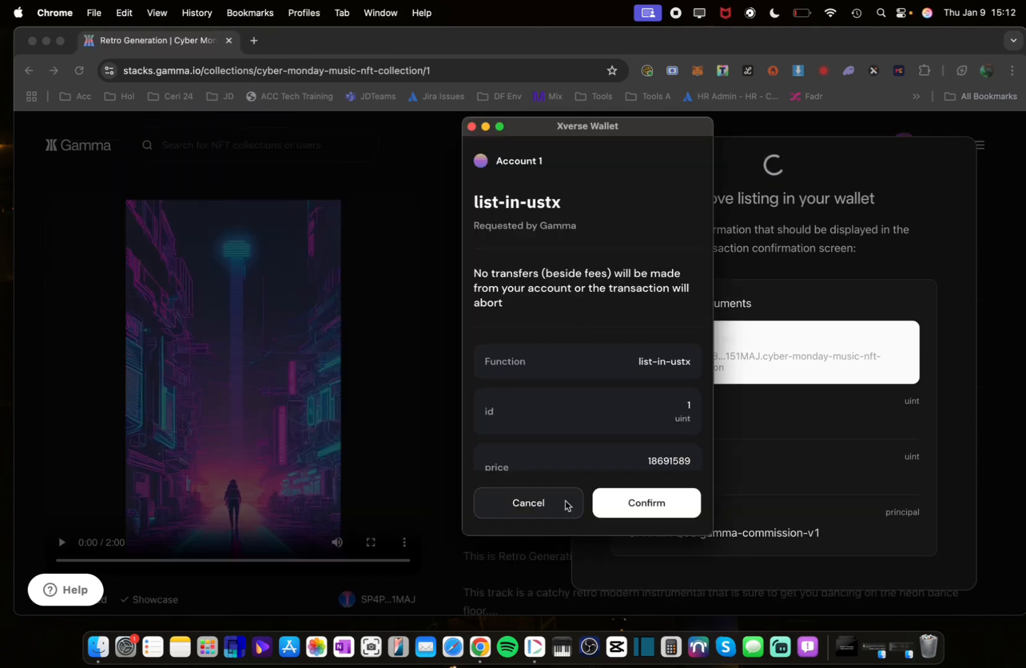
click(629, 513)
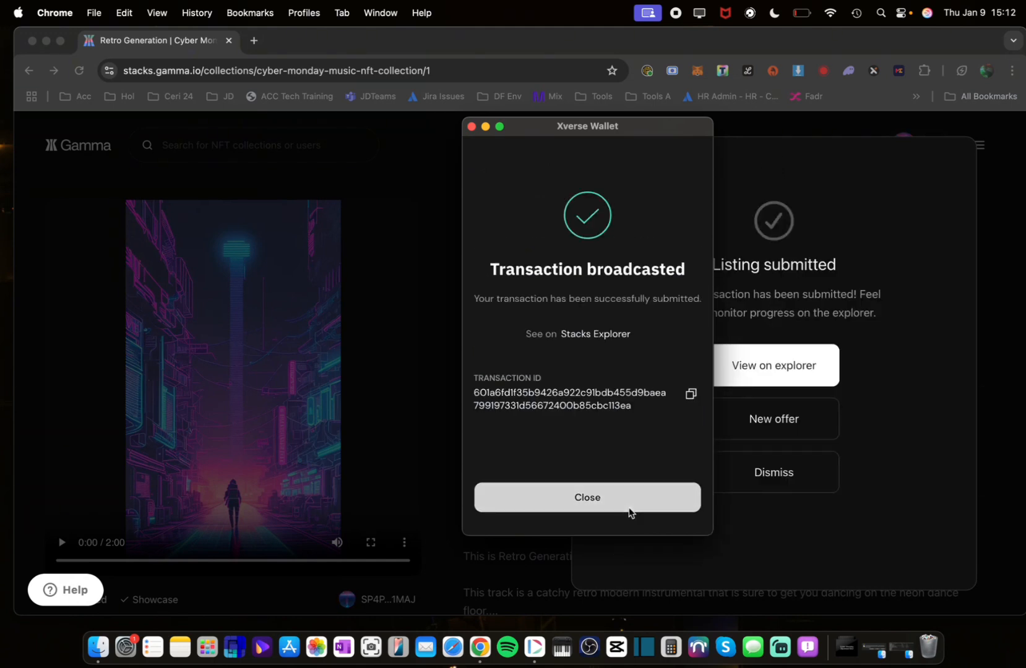